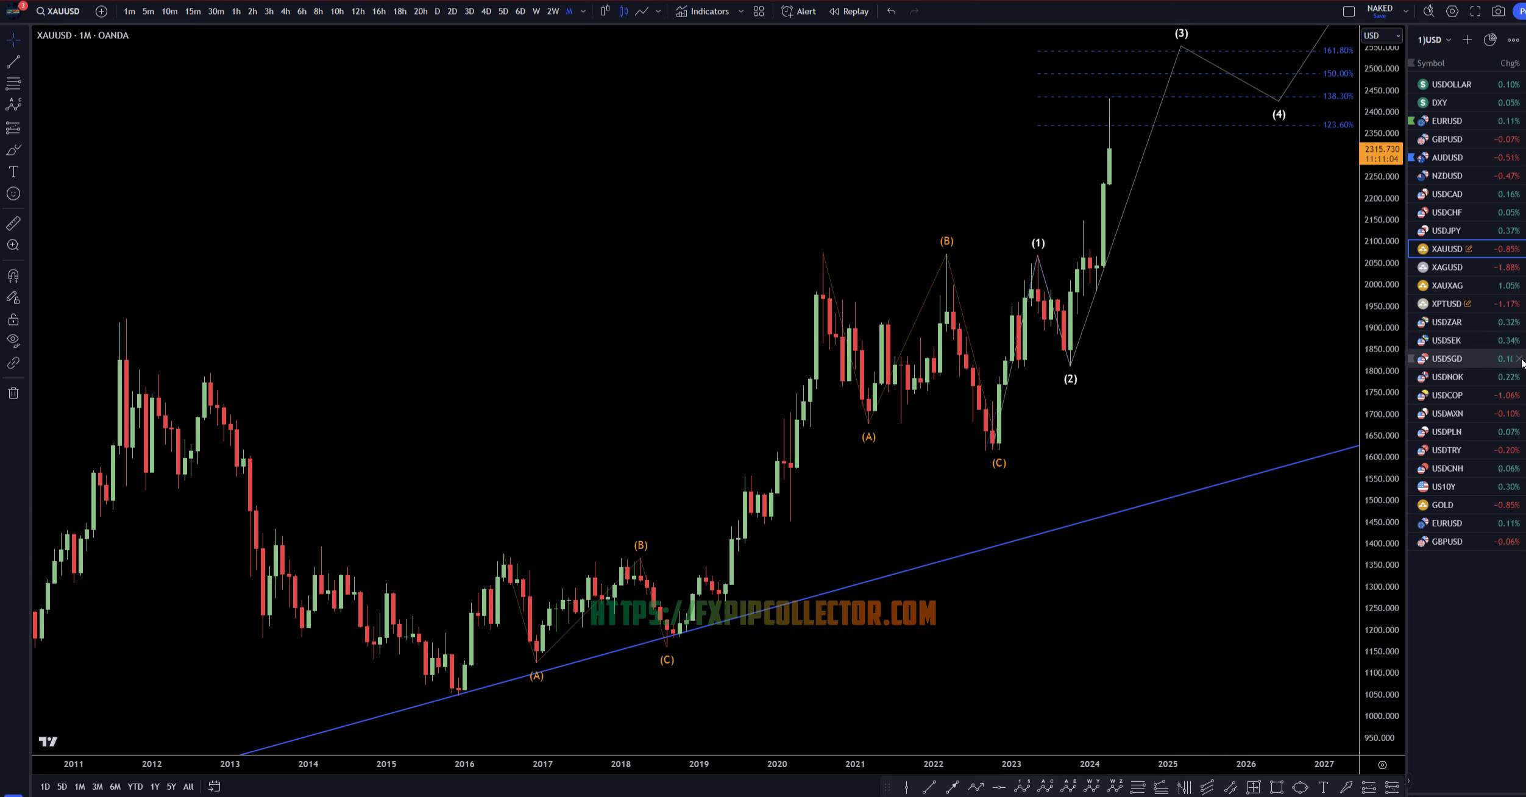
# On the monthly chart, sketch yellow strokes from wave (C) through (1)-(3) toward 161.8%, then erase them
pyautogui.click(1417, 654)
pyautogui.moveTo(1414, 249); pyautogui.dragTo(1354, 220)
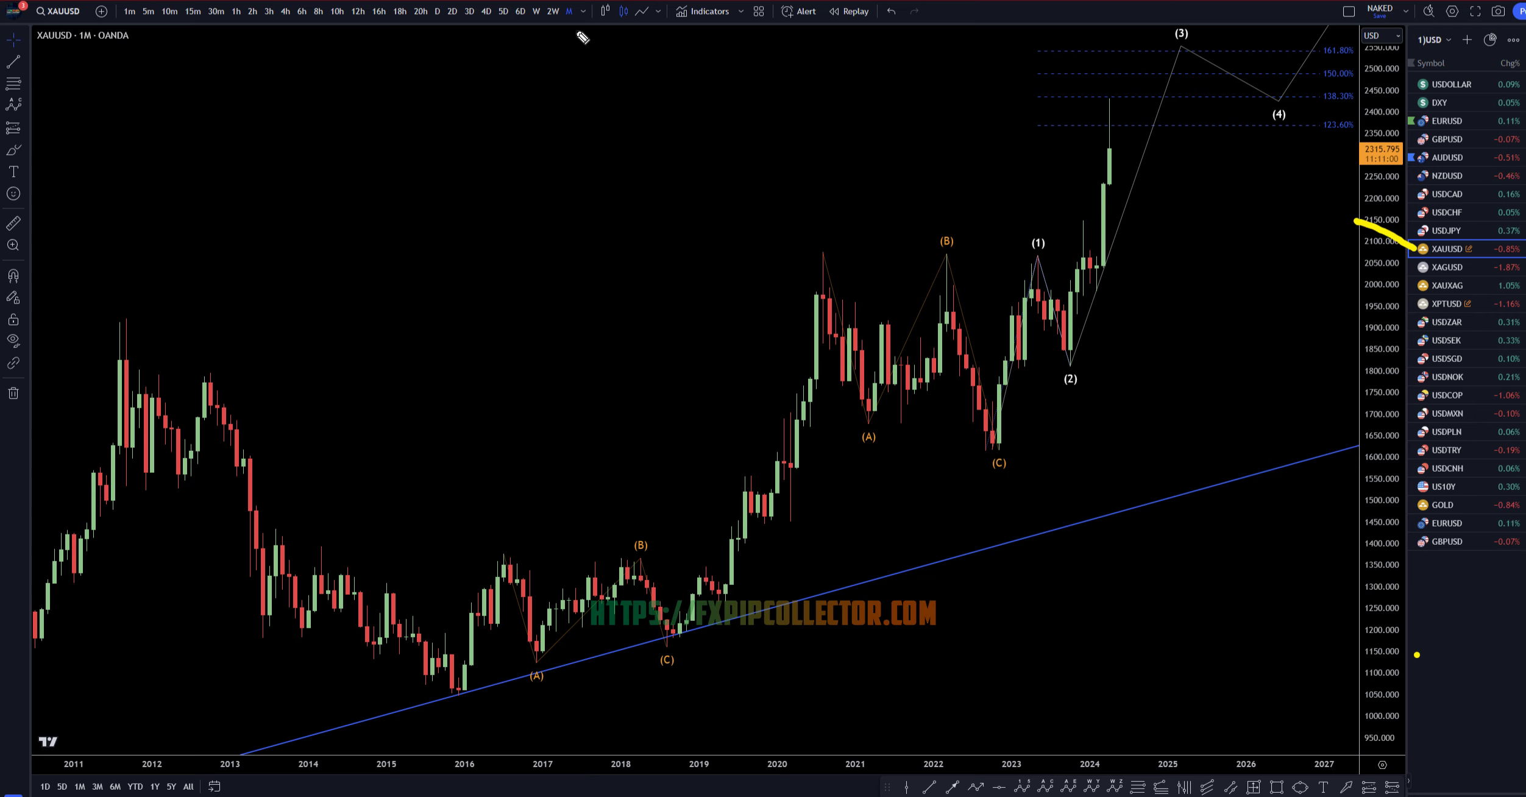
pyautogui.moveTo(593, 23); pyautogui.dragTo(257, 39)
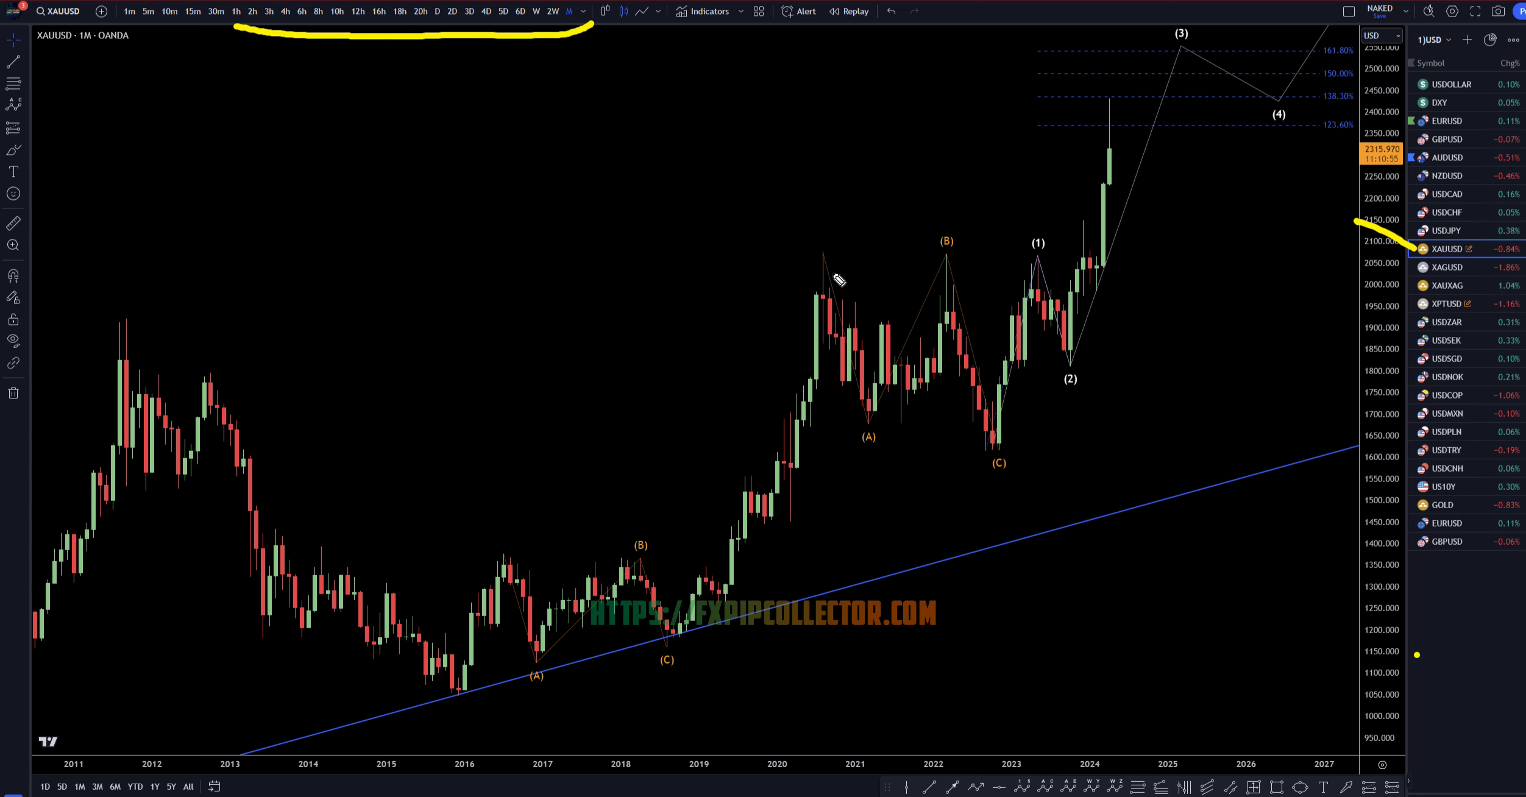
pyautogui.moveTo(993, 448)
pyautogui.mouseDown()
pyautogui.moveTo(1028, 286)
pyautogui.moveTo(1064, 317)
pyautogui.moveTo(1108, 145)
pyautogui.mouseUp()
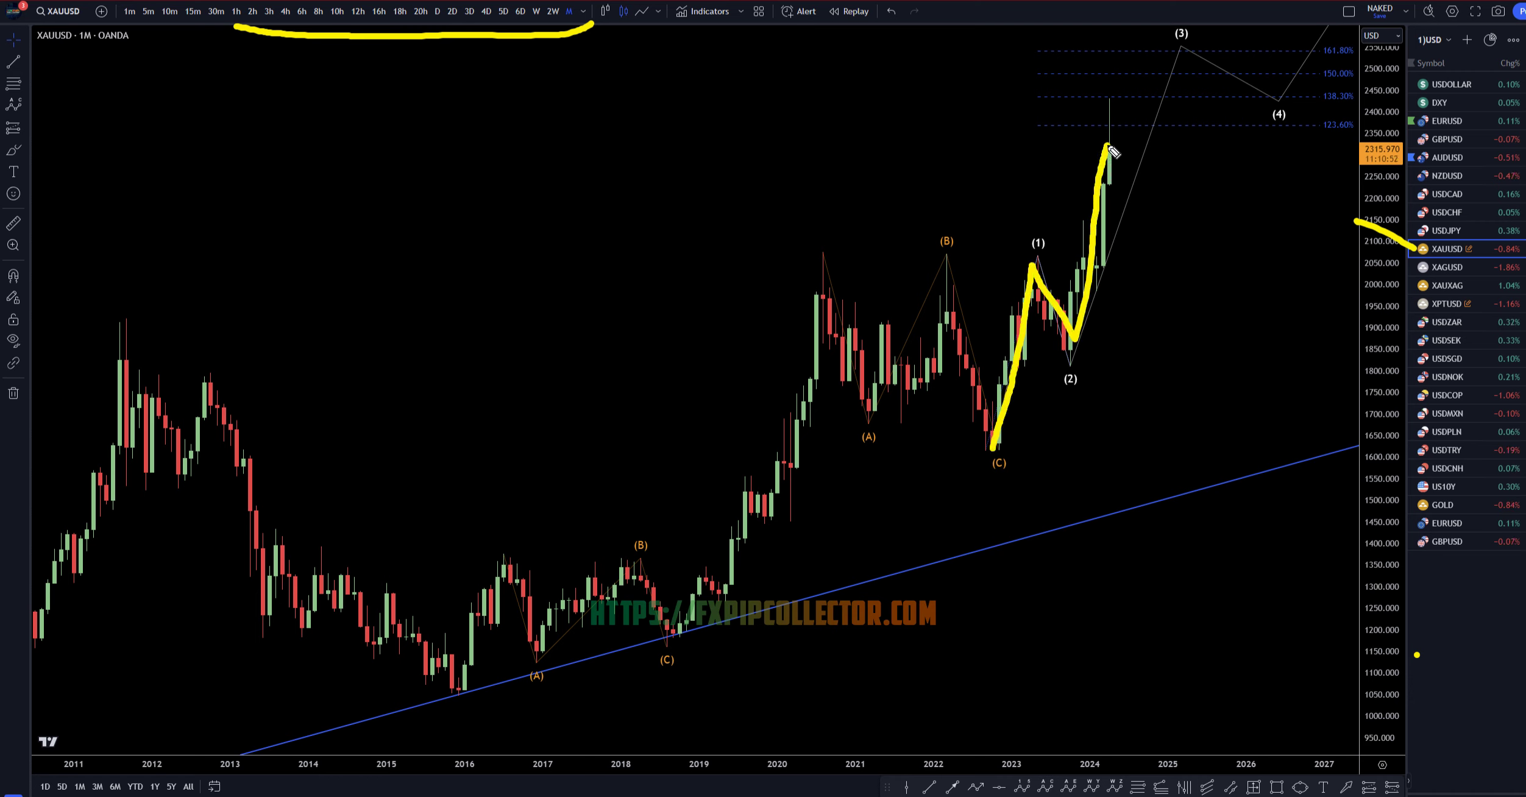
pyautogui.moveTo(1334, 34); pyautogui.dragTo(1360, 71)
pyautogui.moveTo(1119, 151); pyautogui.dragTo(1159, 60)
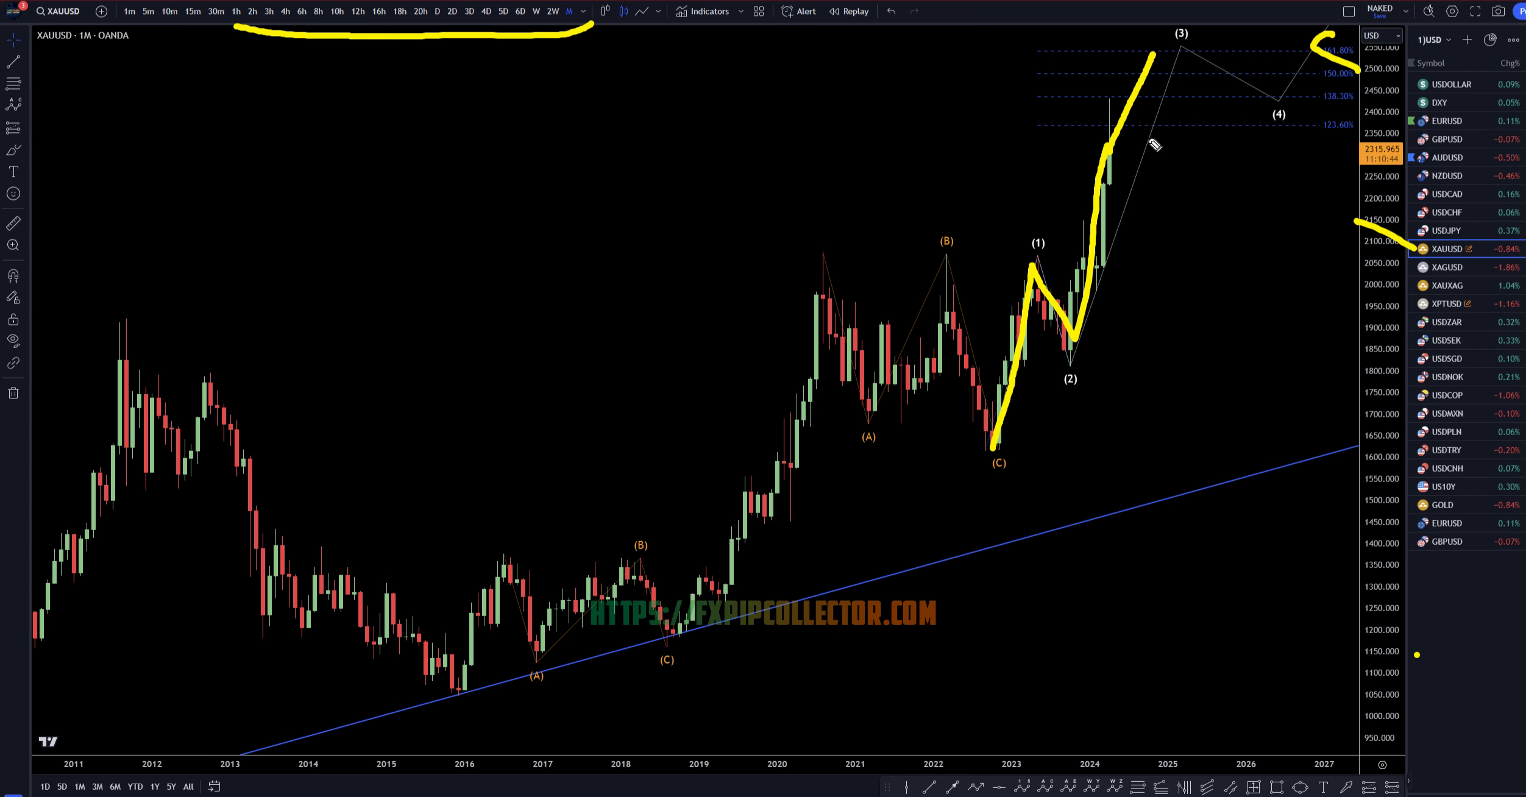
pyautogui.moveTo(1155, 53)
pyautogui.mouseDown()
pyautogui.moveTo(1206, 127)
pyautogui.moveTo(1242, 35)
pyautogui.mouseUp()
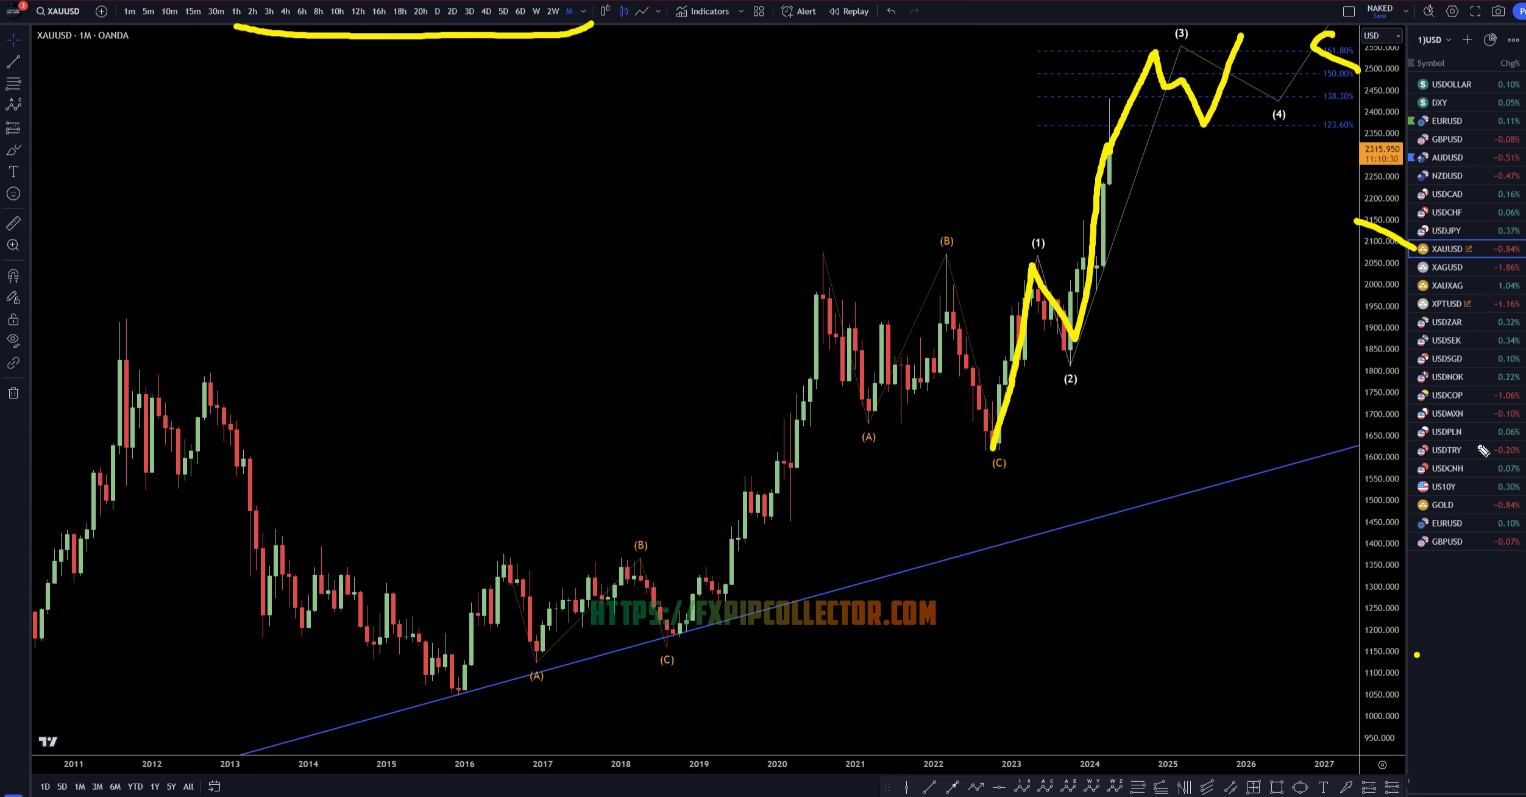
pyautogui.press('Escape')
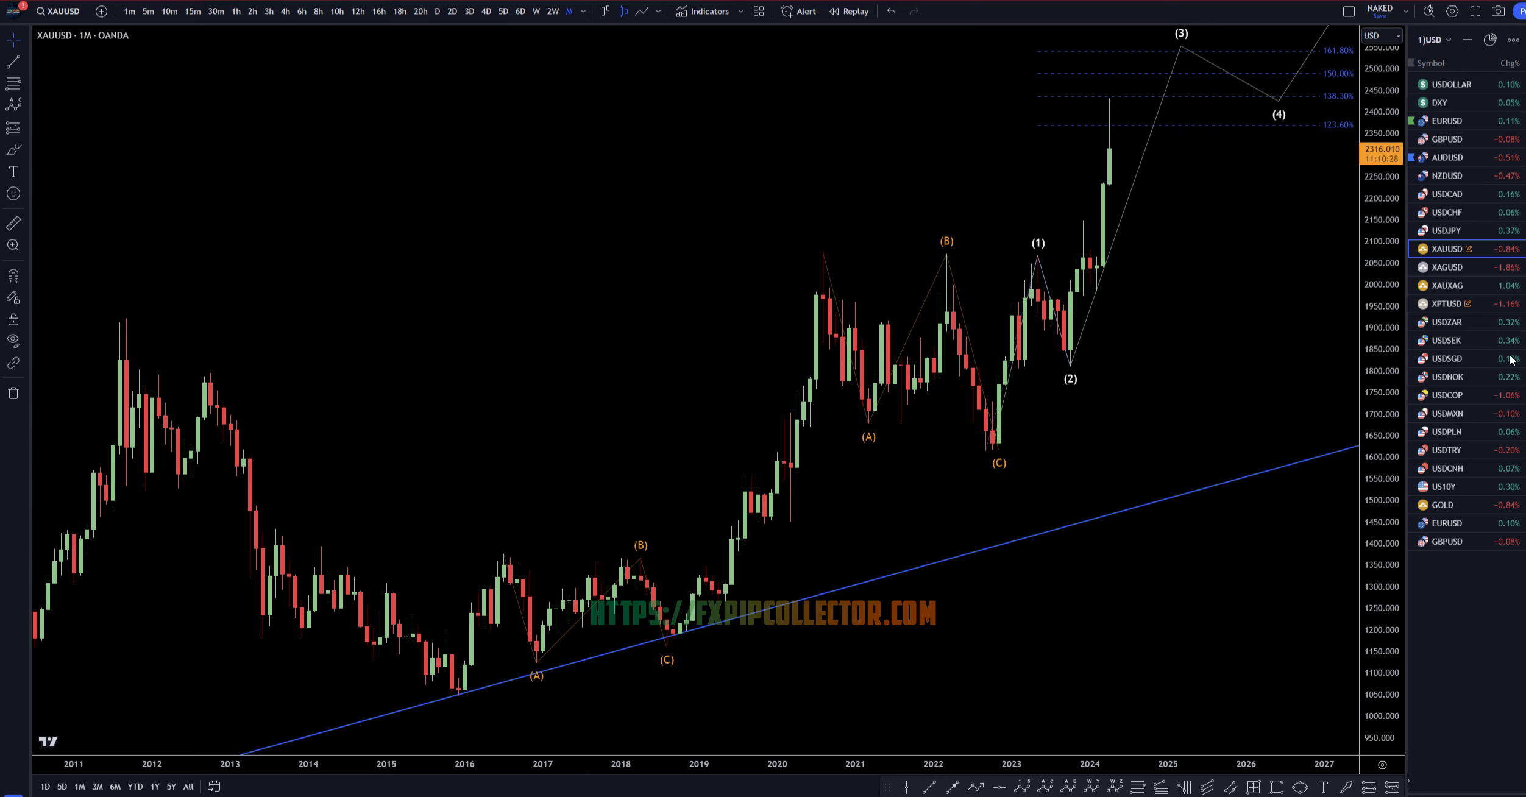
# Switch to weekly candles and write yellow wave labels 1 and 2 near the (5) peak and (C) low
pyautogui.click(534, 11)
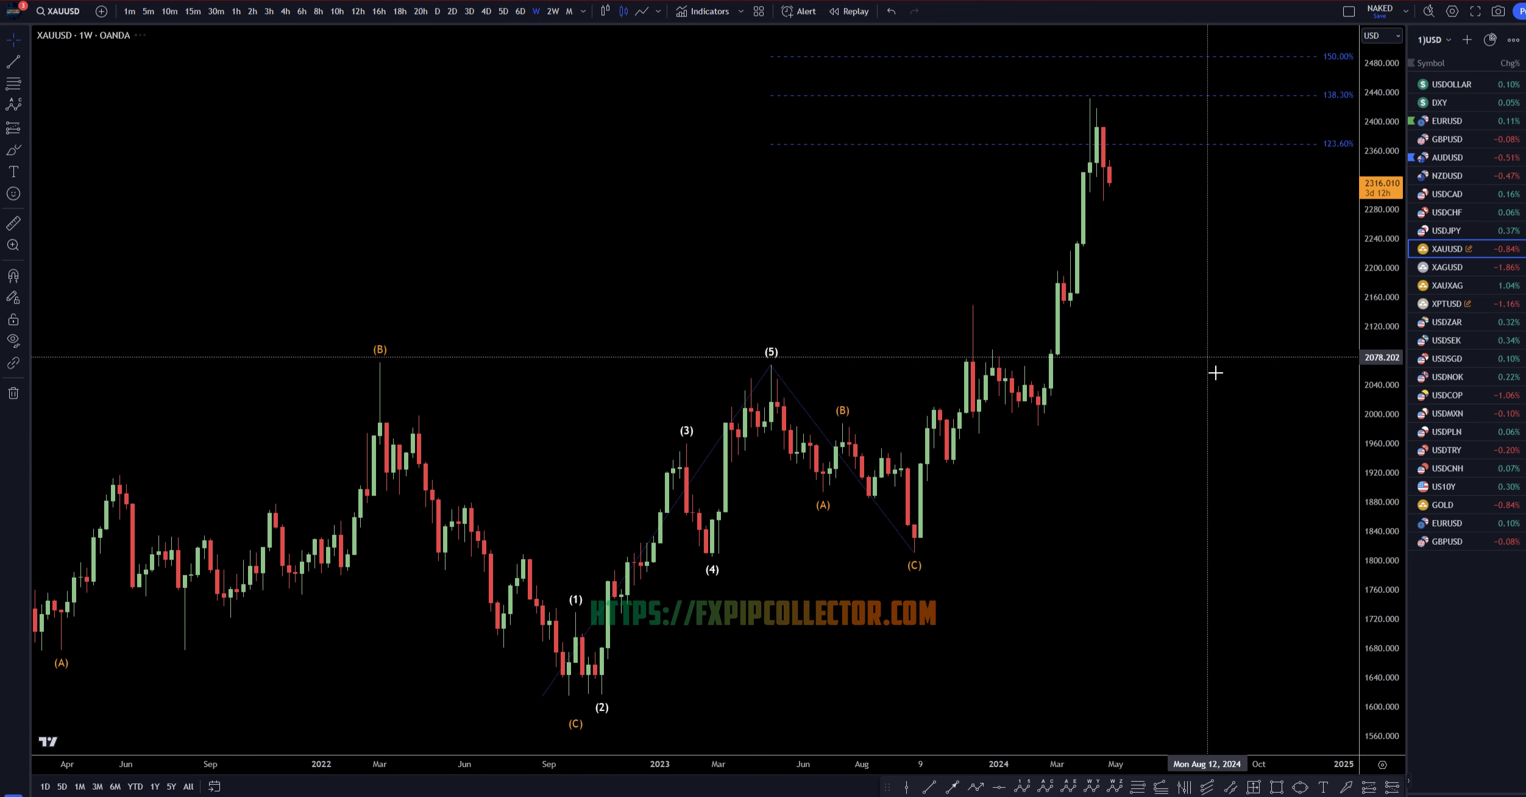
pyautogui.press('super+shift+a')
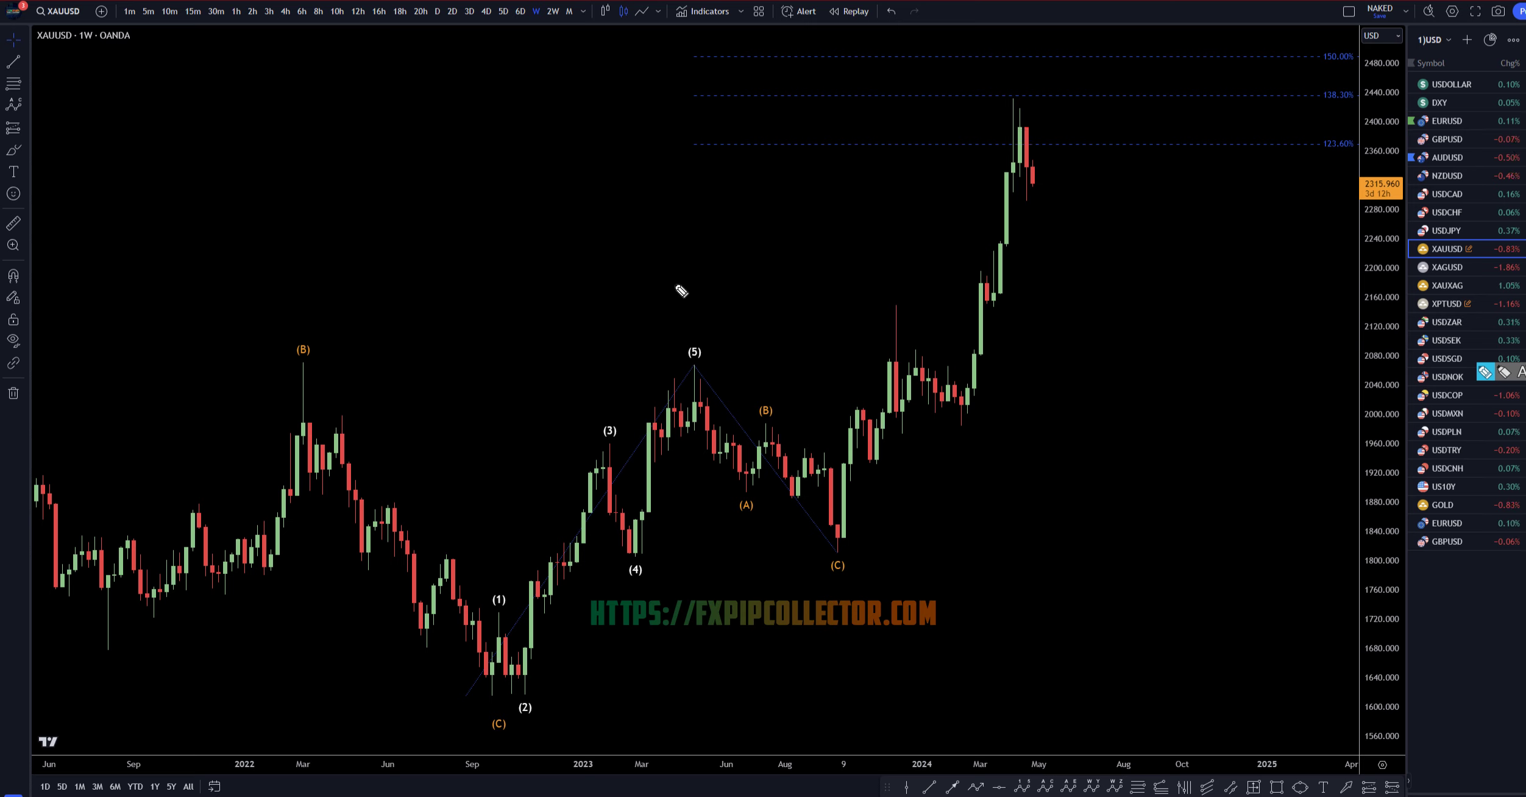
pyautogui.moveTo(676, 282); pyautogui.dragTo(676, 335)
pyautogui.moveTo(791, 590); pyautogui.dragTo(845, 647)
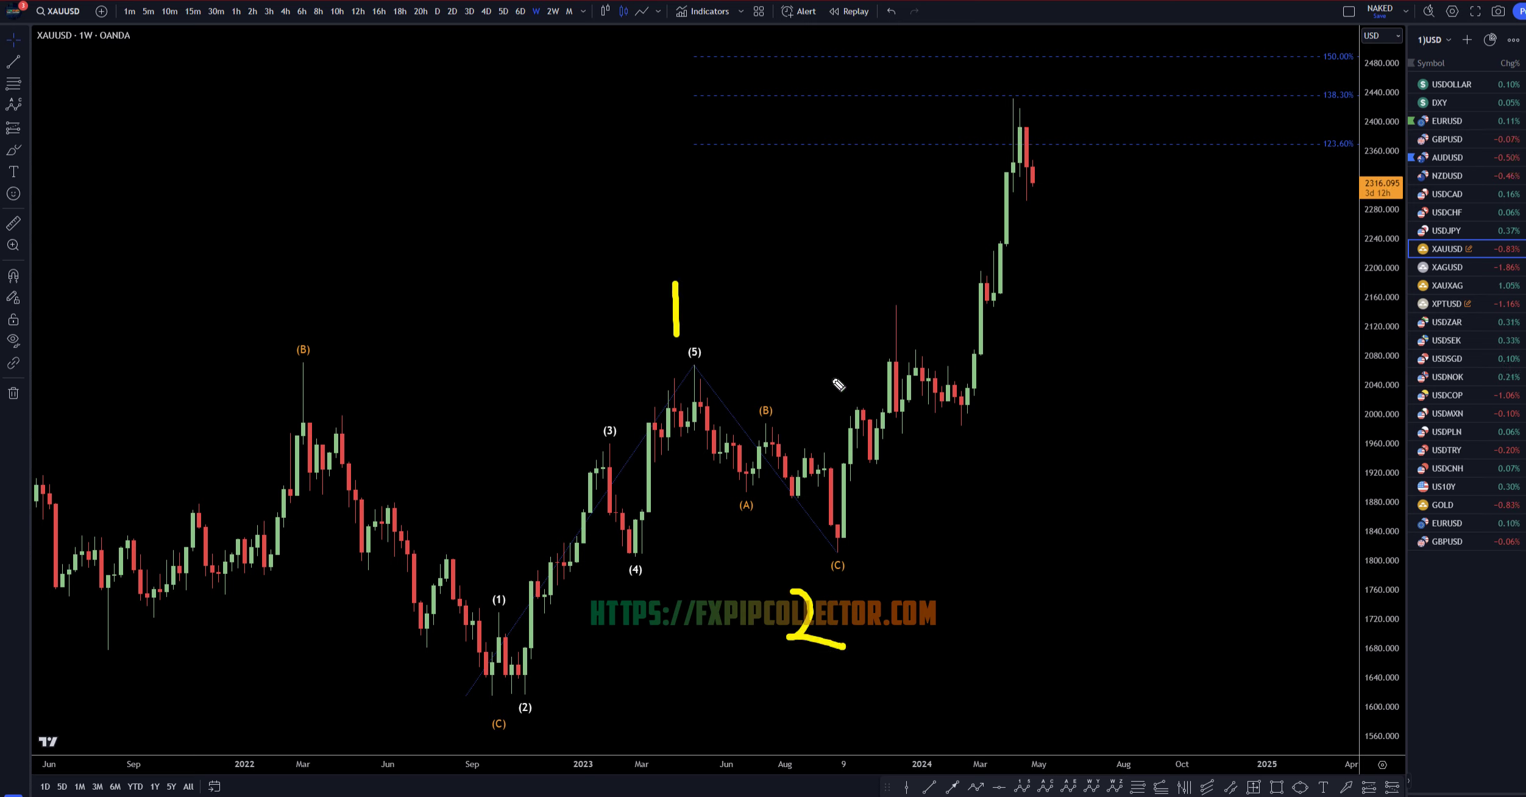
pyautogui.moveTo(885, 241); pyautogui.dragTo(889, 282)
pyautogui.moveTo(887, 430); pyautogui.dragTo(1000, 513)
pyautogui.hotkey('ctrl', 'z')
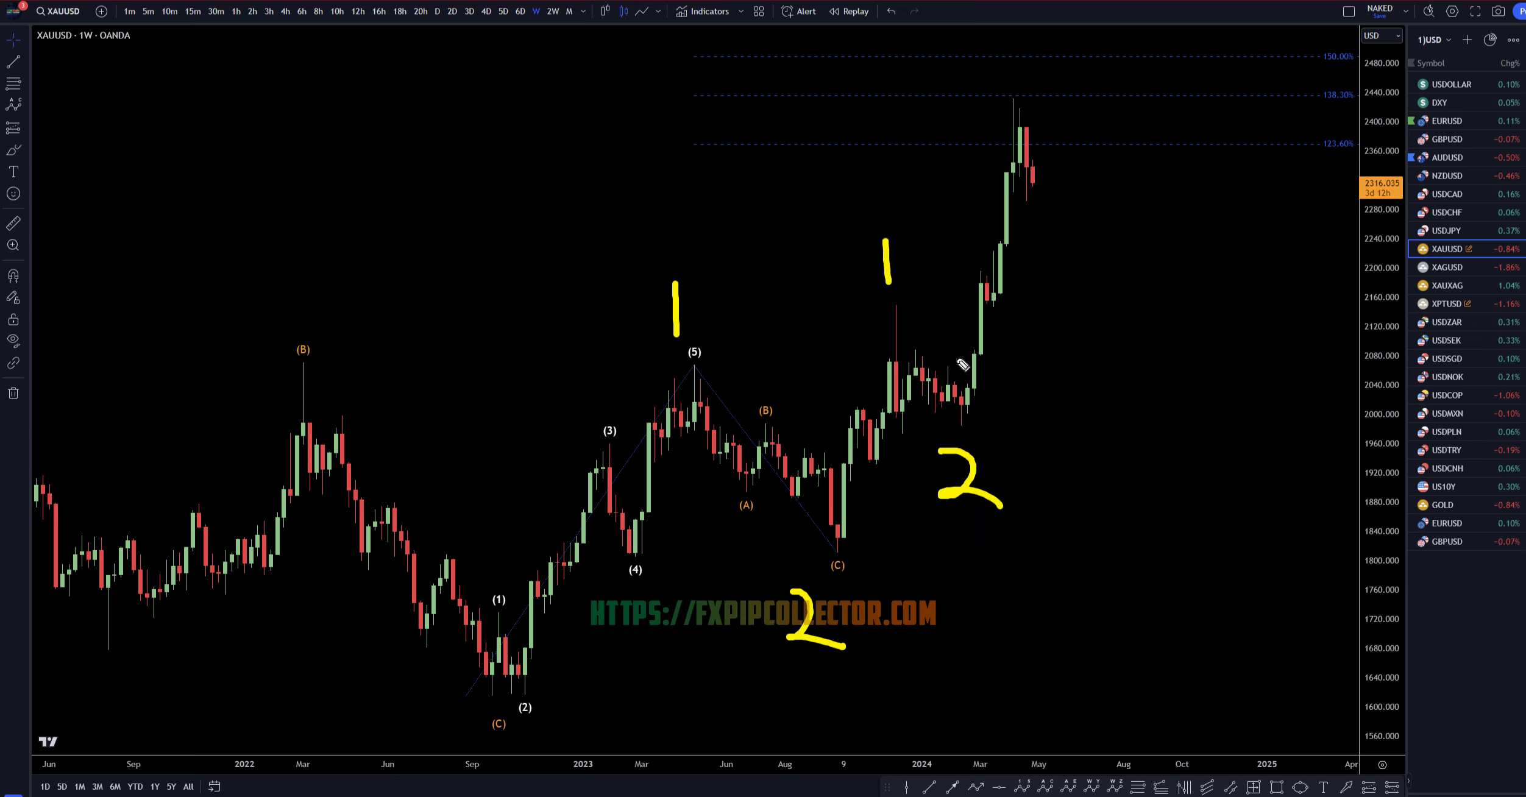
# Label wave 3 and 3-3, sketch a projected rally, clear the marks and switch to daily
pyautogui.moveTo(1040, 267); pyautogui.dragTo(1038, 297)
pyautogui.moveTo(1152, 426)
pyautogui.mouseDown()
pyautogui.moveTo(1180, 431)
pyautogui.moveTo(1156, 464)
pyautogui.moveTo(1271, 430)
pyautogui.moveTo(1234, 469)
pyautogui.mouseUp()
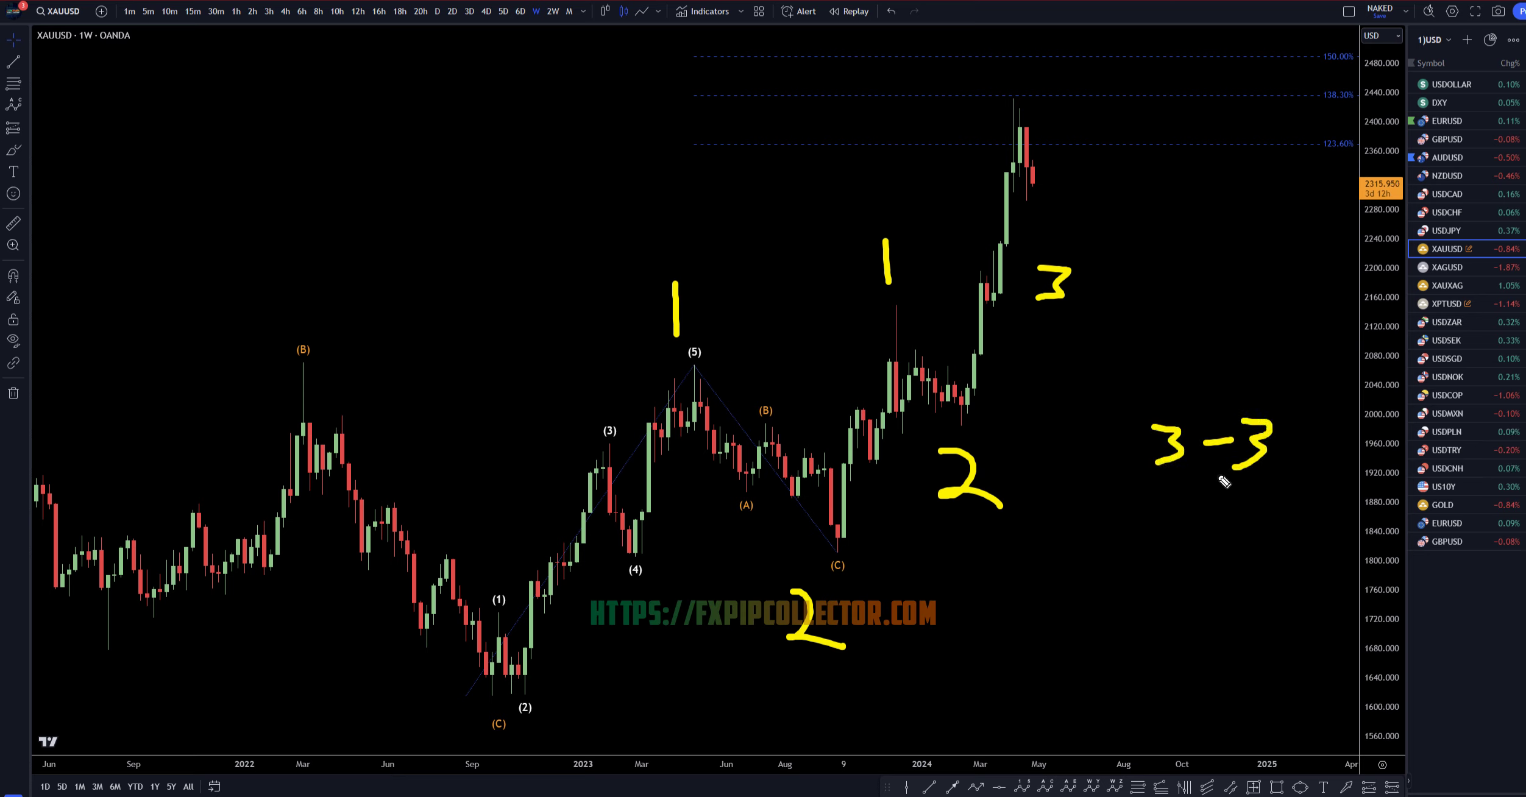
pyautogui.moveTo(1022, 122); pyautogui.dragTo(1044, 186)
pyautogui.moveTo(811, 558); pyautogui.dragTo(932, 555)
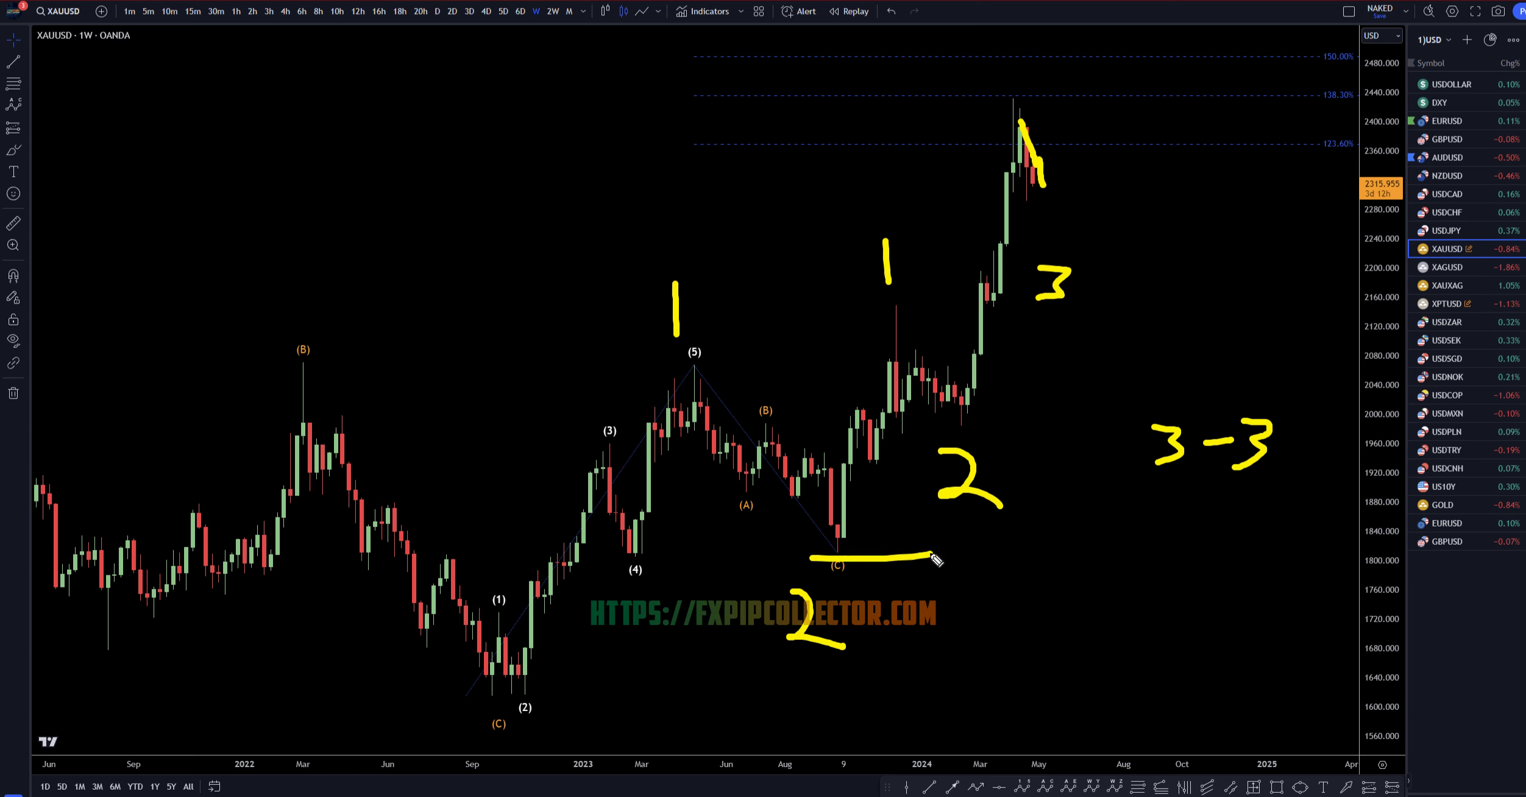
pyautogui.moveTo(1042, 183); pyautogui.dragTo(1084, 73)
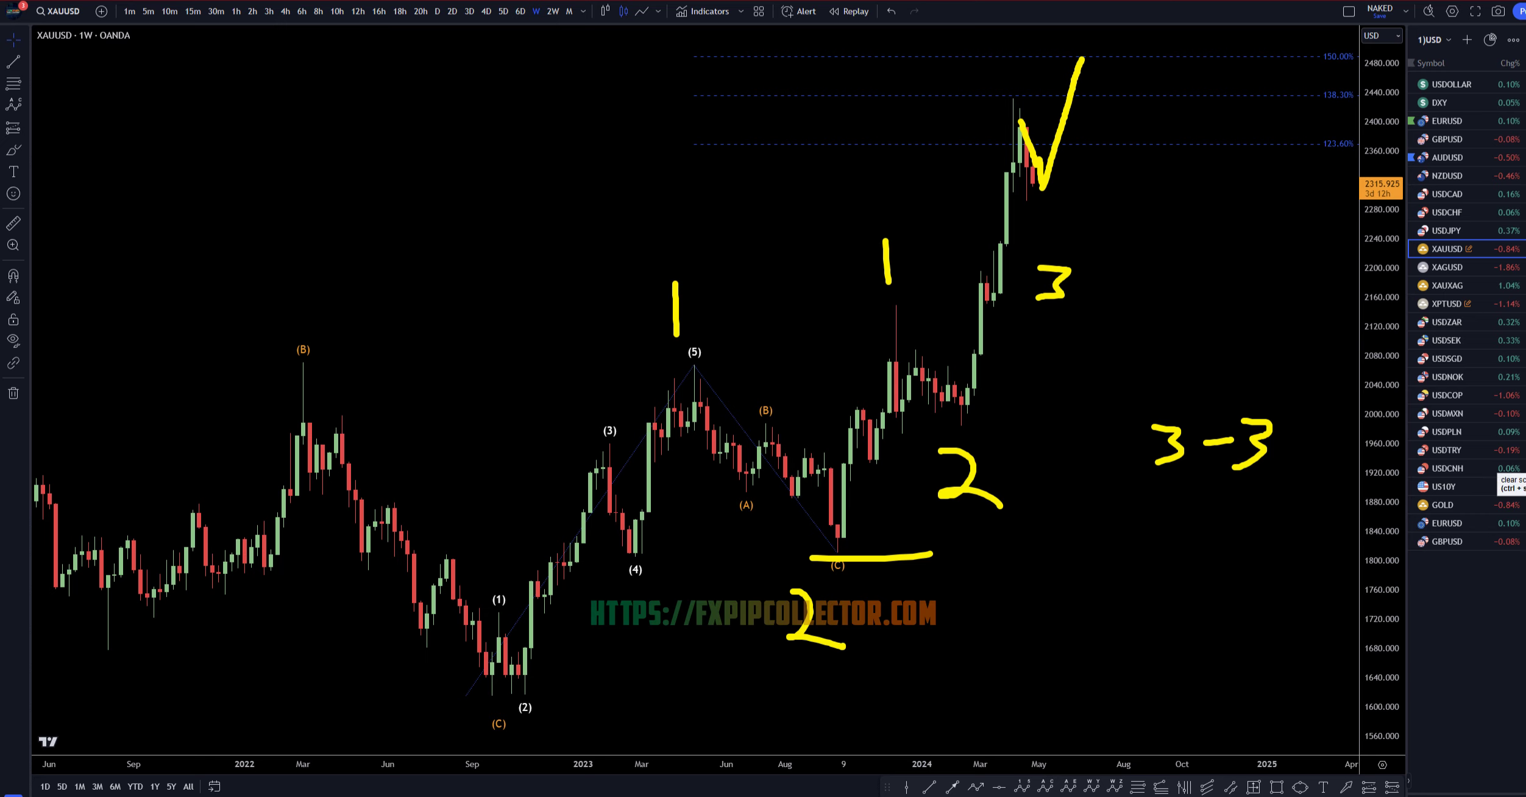
pyautogui.hotkey('ctrl', 'shift', 'c')
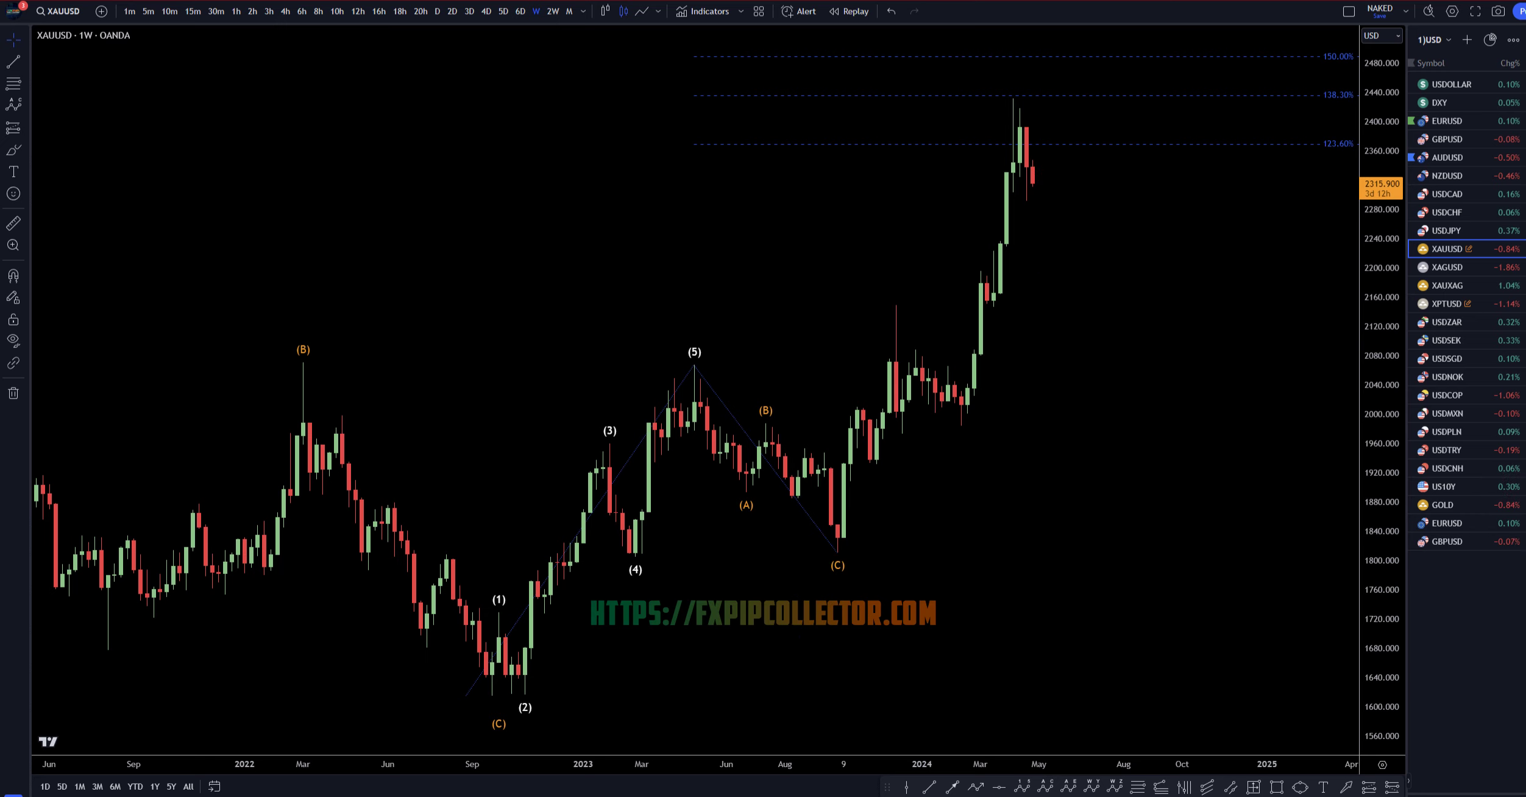
pyautogui.click(437, 18)
# Trace the daily rally from (Y) to (3), project toward (5), mark the (3) height, then clear it
pyautogui.moveTo(1039, 447); pyautogui.dragTo(1006, 453)
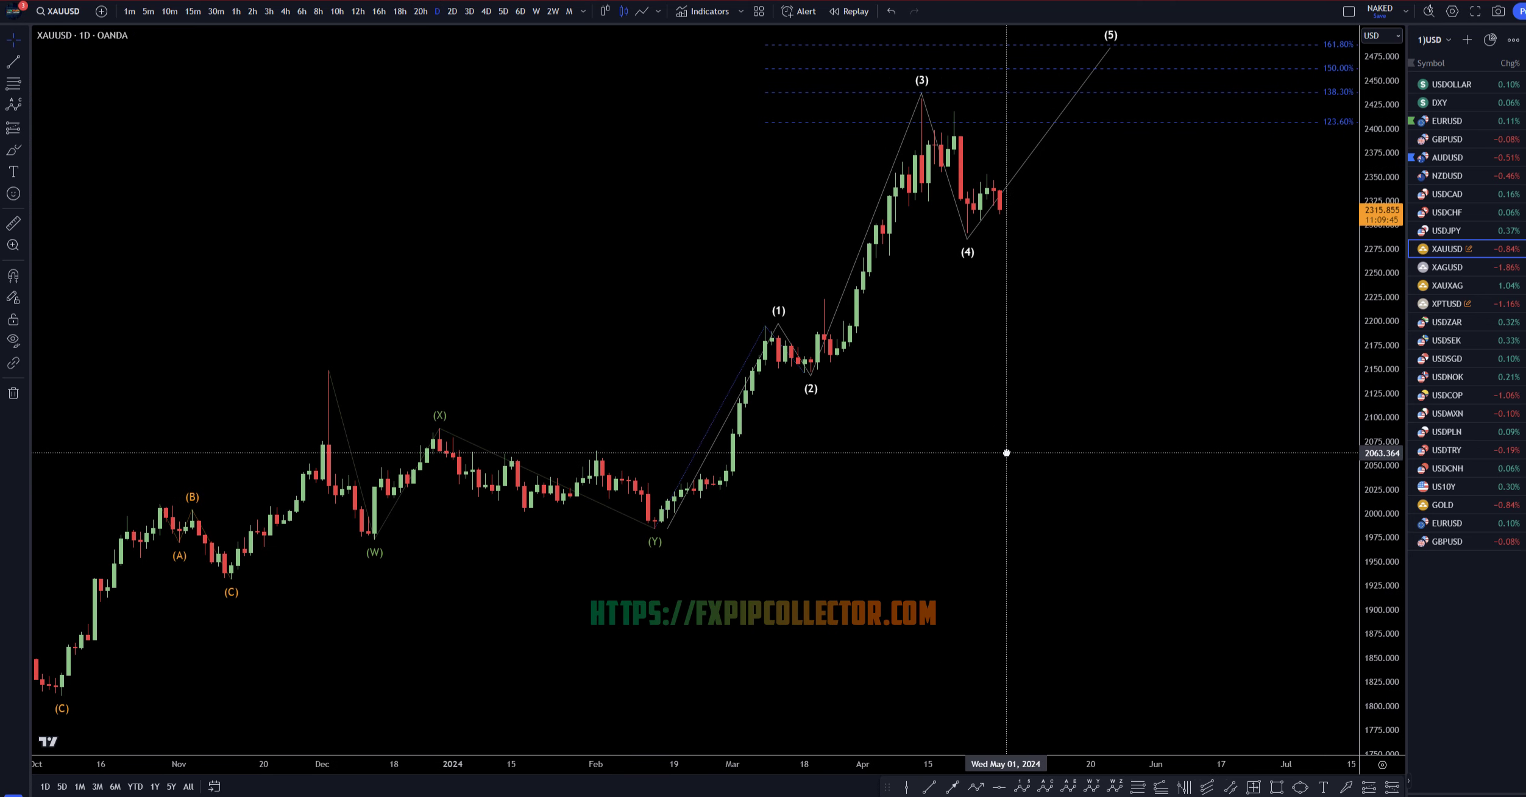
pyautogui.moveTo(1485, 391)
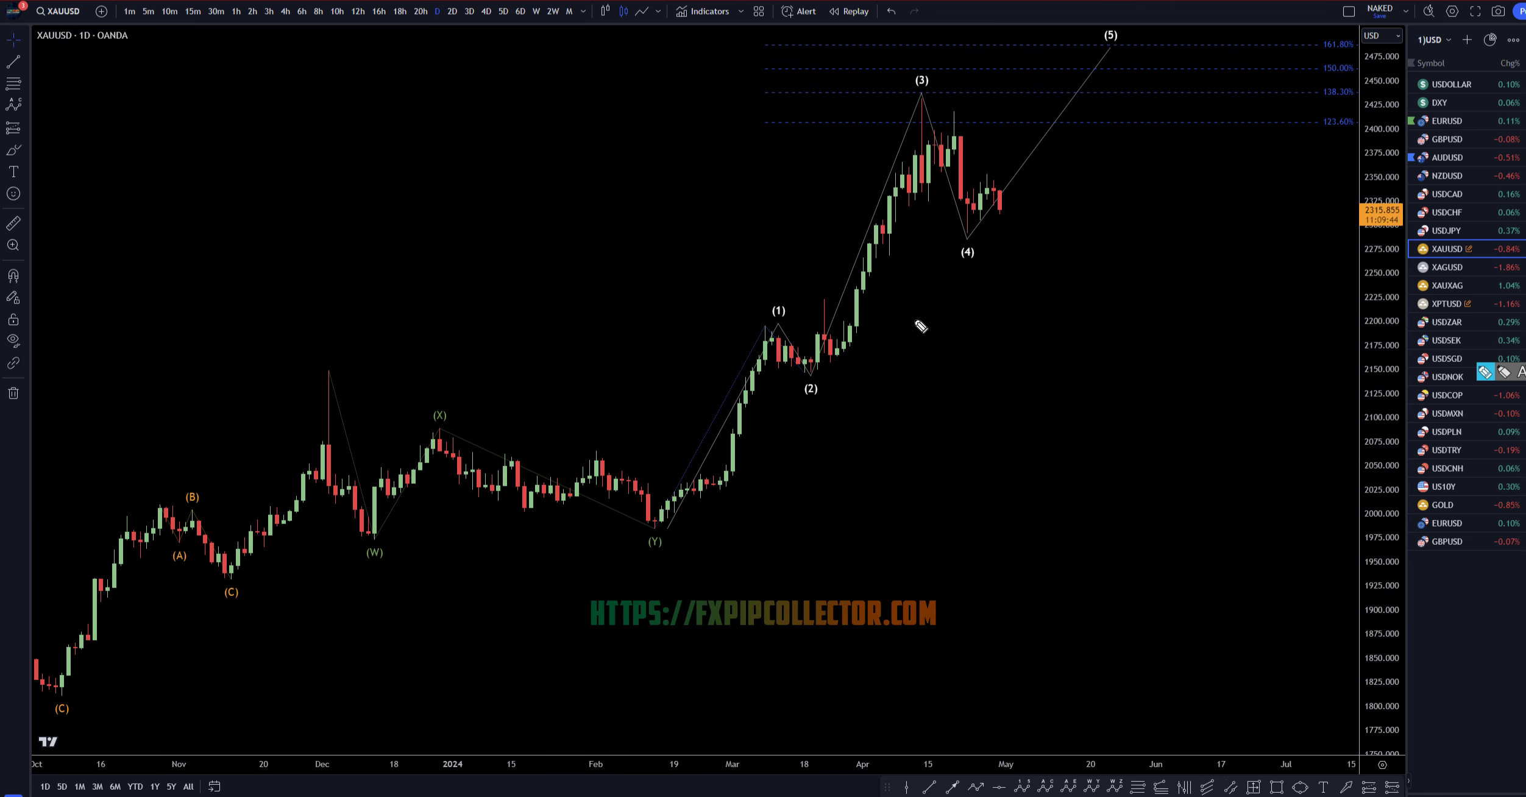
pyautogui.moveTo(649, 539)
pyautogui.mouseDown()
pyautogui.moveTo(800, 343)
pyautogui.moveTo(851, 305)
pyautogui.moveTo(927, 109)
pyautogui.moveTo(955, 156)
pyautogui.mouseUp()
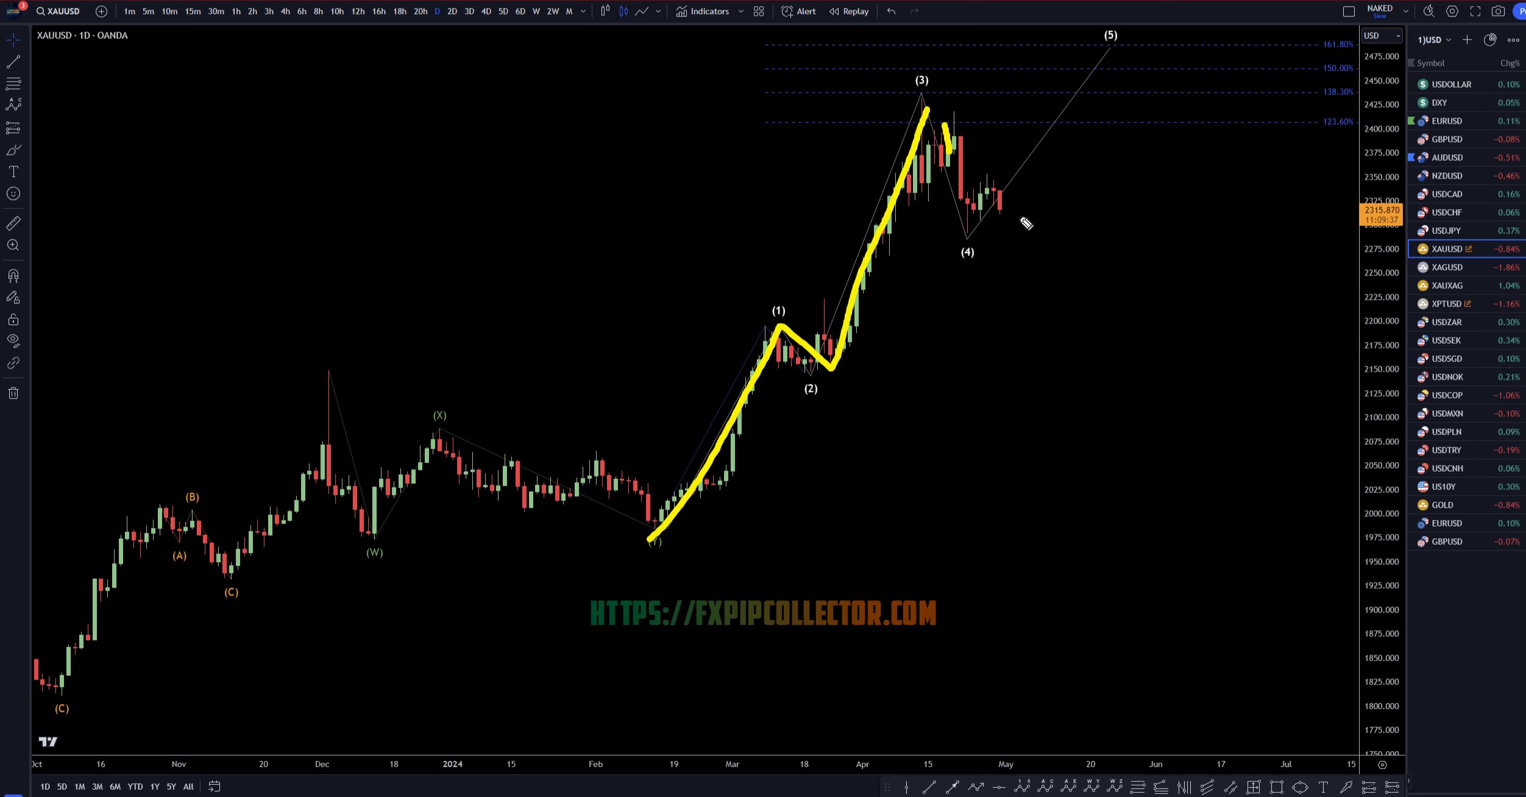
pyautogui.moveTo(1004, 210); pyautogui.dragTo(1076, 57)
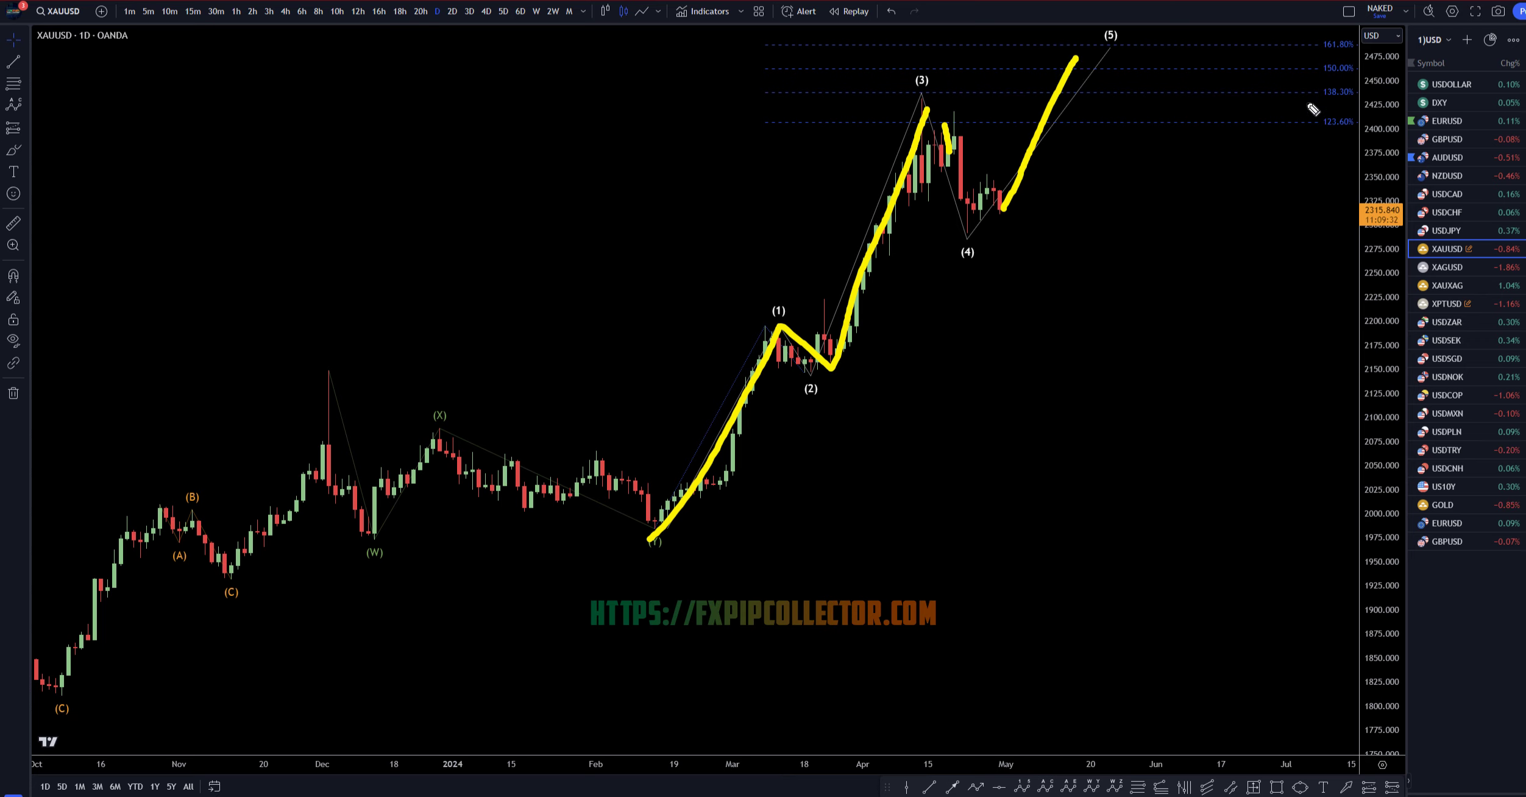
pyautogui.moveTo(891, 96); pyautogui.dragTo(946, 97)
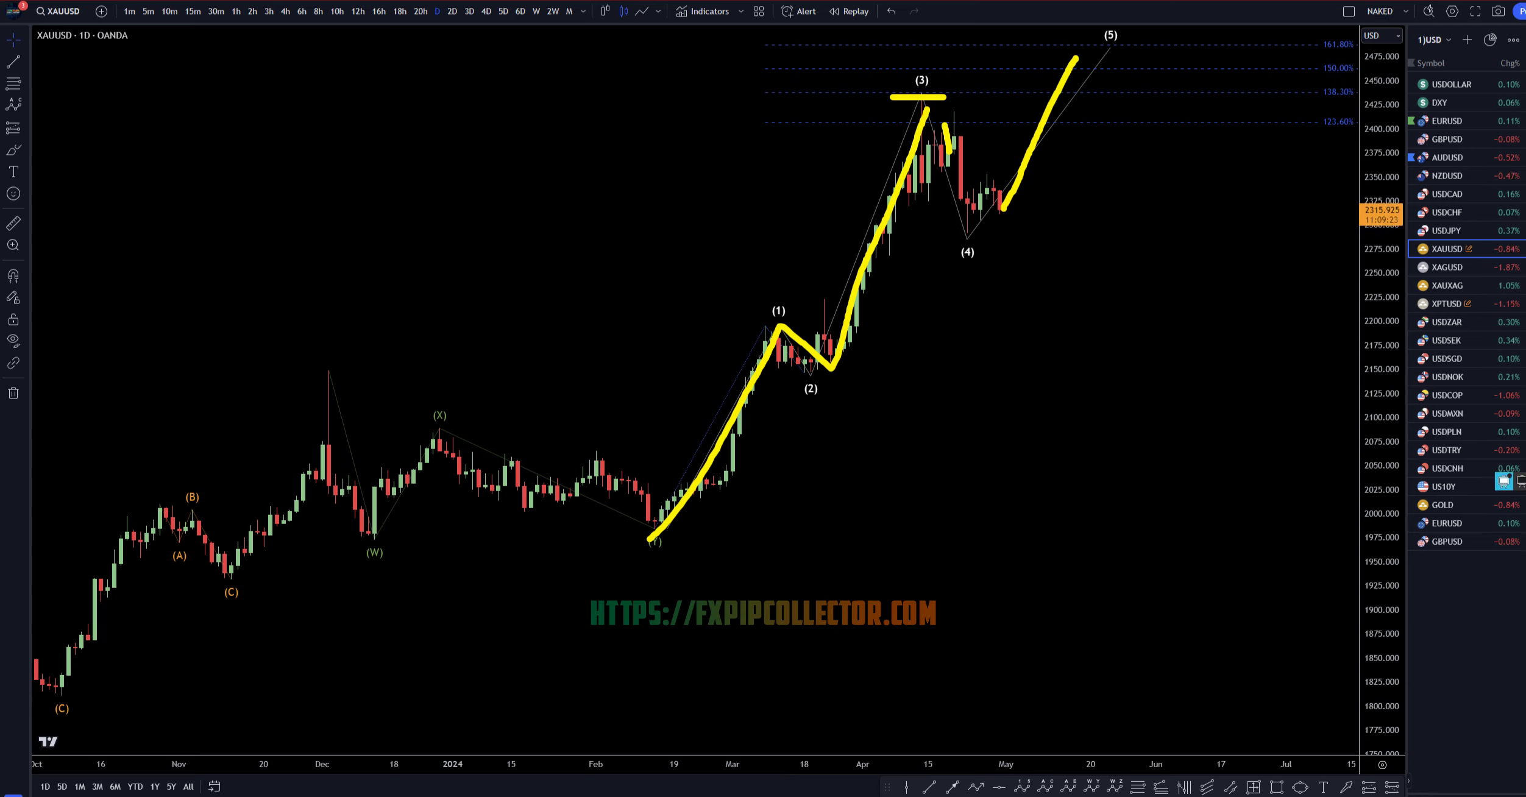
pyautogui.press('e')
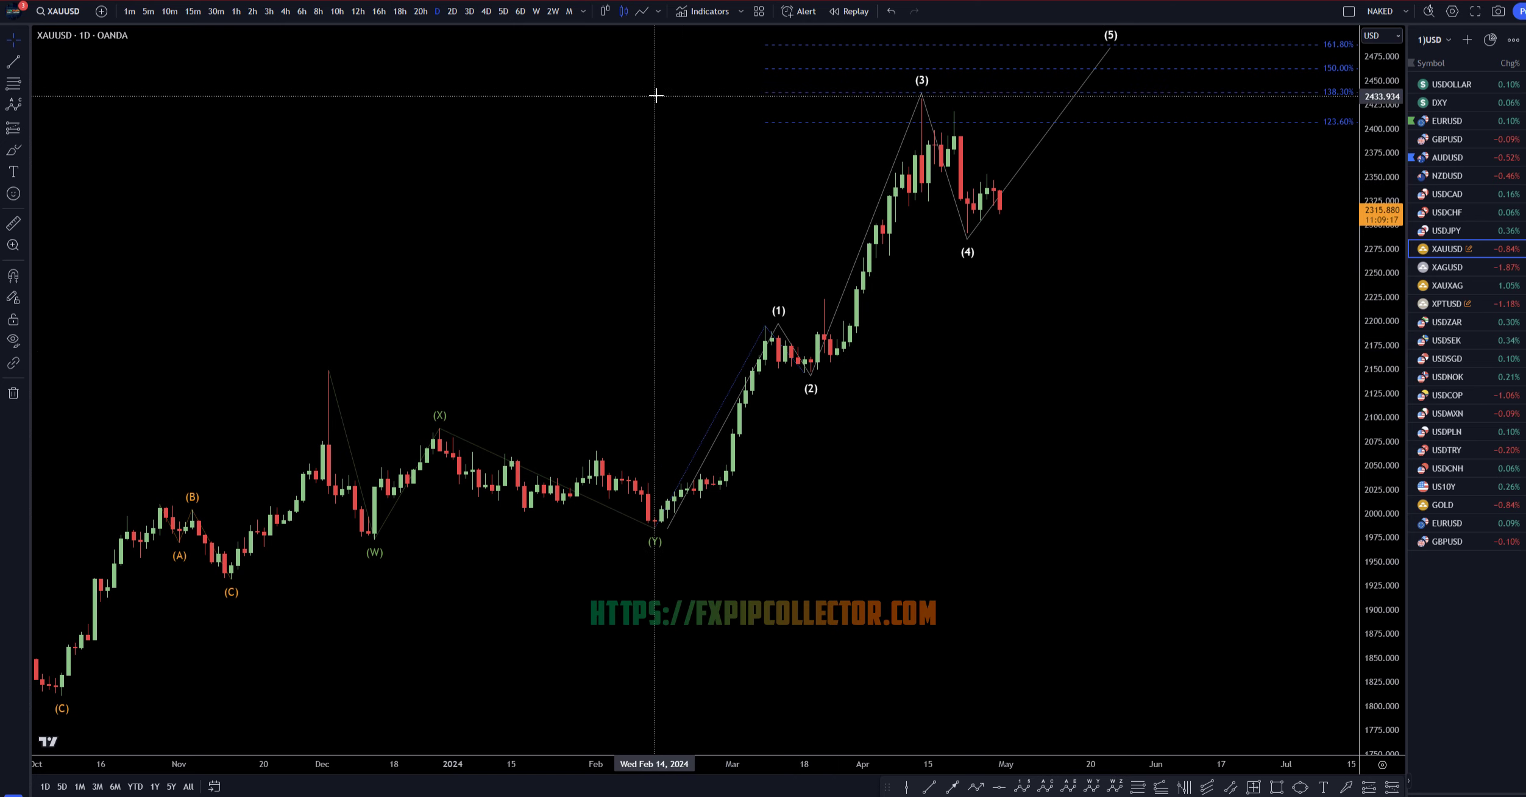
# On the 4-hour chart, circle the (A), (B), (C) labels and trace the zigzag down from (3)
pyautogui.click(285, 11)
pyautogui.hscroll(3, 1019, 510)
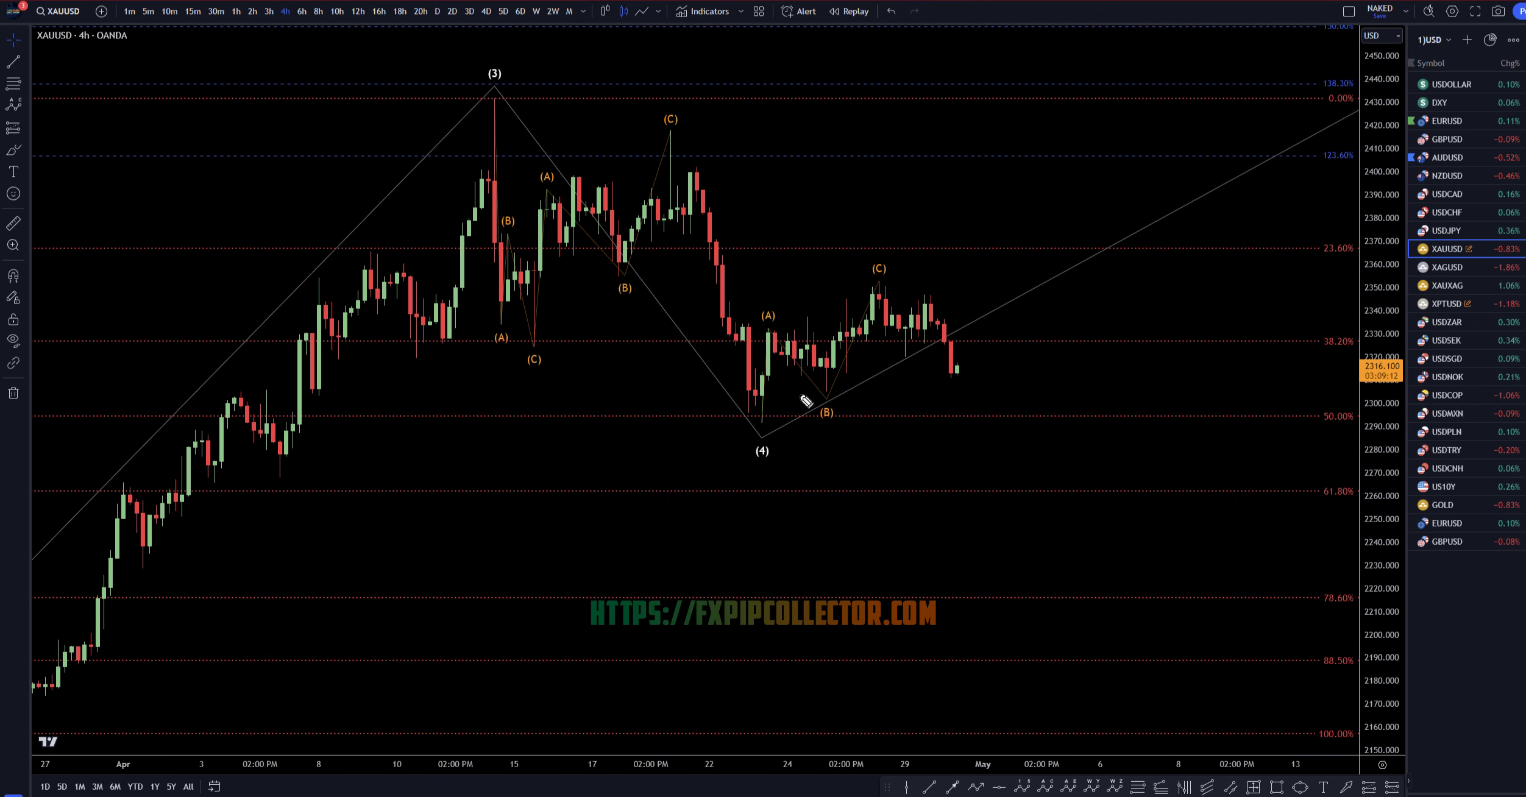
pyautogui.moveTo(772, 301)
pyautogui.mouseDown()
pyautogui.moveTo(771, 334)
pyautogui.moveTo(786, 299)
pyautogui.mouseUp()
pyautogui.moveTo(841, 395); pyautogui.dragTo(828, 395)
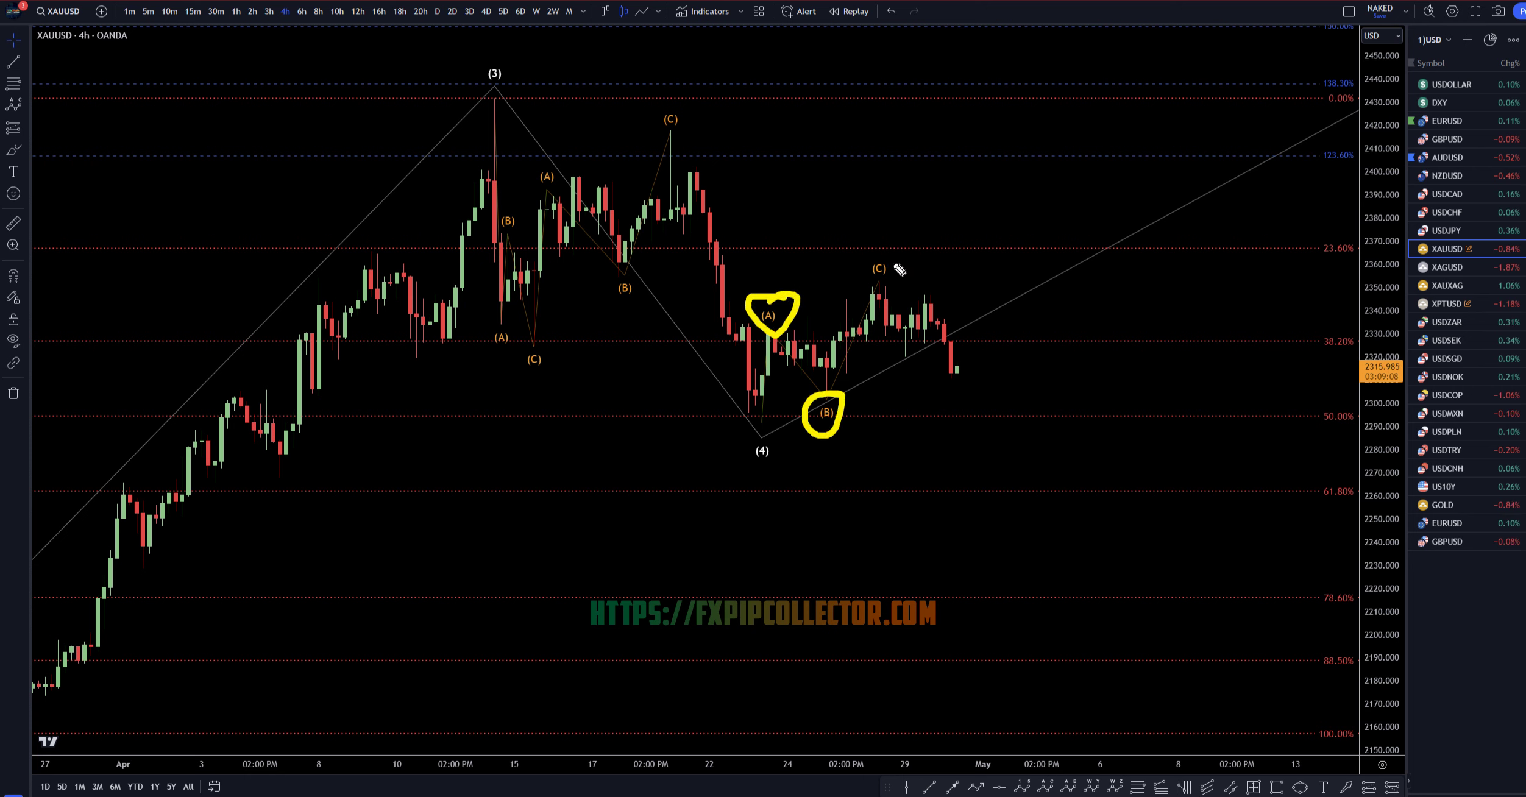
pyautogui.moveTo(891, 250); pyautogui.dragTo(894, 284)
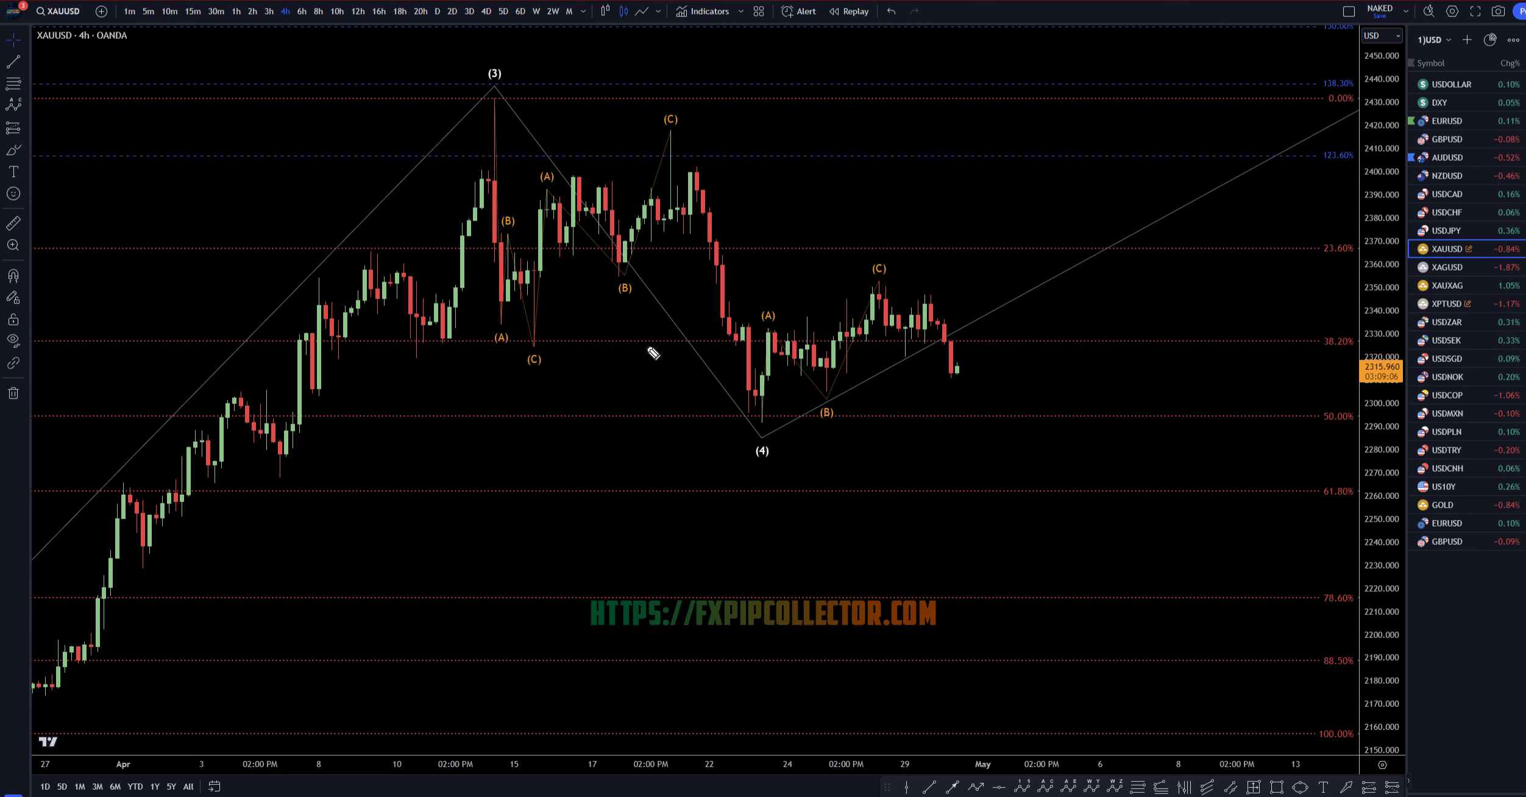
pyautogui.moveTo(490, 148)
pyautogui.mouseDown()
pyautogui.moveTo(536, 308)
pyautogui.moveTo(570, 210)
pyautogui.moveTo(657, 180)
pyautogui.moveTo(746, 389)
pyautogui.mouseUp()
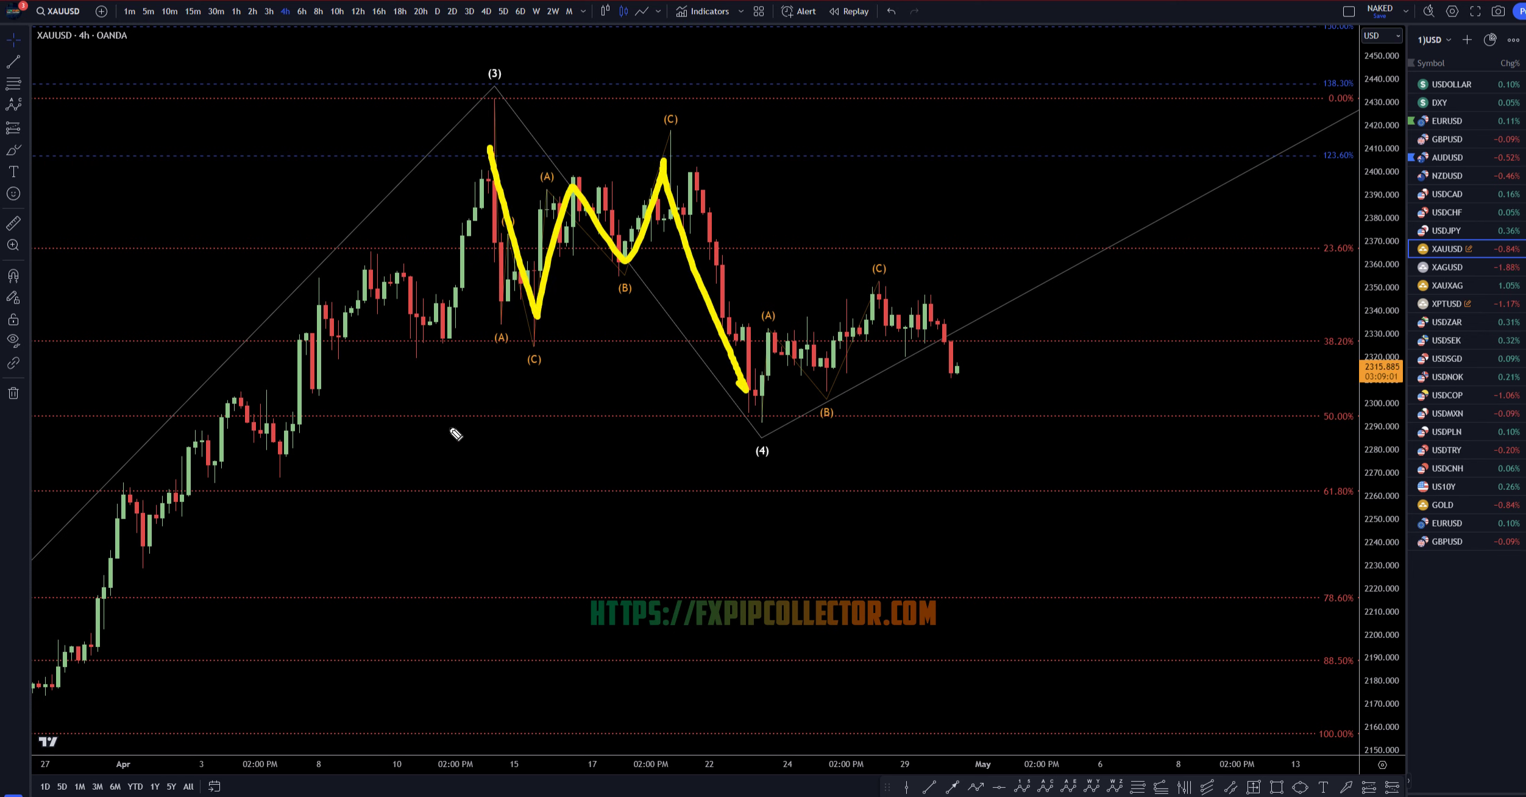
# Label subwaves 3-3-5 and 4, draw support and a wave 5 target, clear them, and switch to 1h
pyautogui.moveTo(515, 377)
pyautogui.mouseDown()
pyautogui.moveTo(526, 403)
pyautogui.moveTo(511, 408)
pyautogui.mouseUp()
pyautogui.moveTo(641, 69)
pyautogui.mouseDown()
pyautogui.moveTo(648, 83)
pyautogui.moveTo(613, 93)
pyautogui.mouseUp()
pyautogui.moveTo(772, 470)
pyautogui.mouseDown()
pyautogui.moveTo(768, 491)
pyautogui.moveTo(735, 505)
pyautogui.mouseUp()
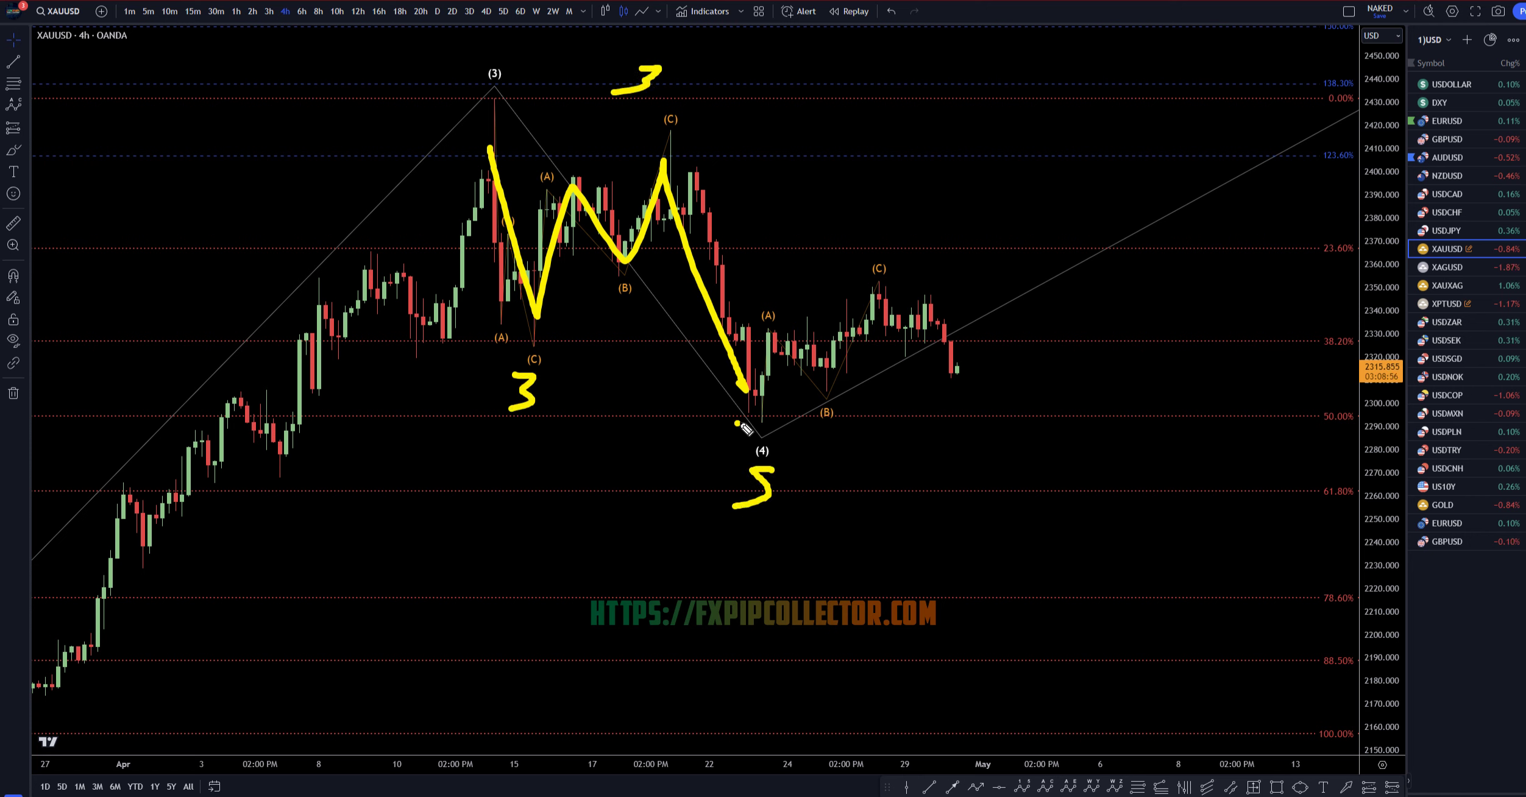
pyautogui.moveTo(736, 422); pyautogui.dragTo(853, 418)
pyautogui.moveTo(931, 383)
pyautogui.mouseDown()
pyautogui.moveTo(1021, 400)
pyautogui.moveTo(1091, 9)
pyautogui.mouseUp()
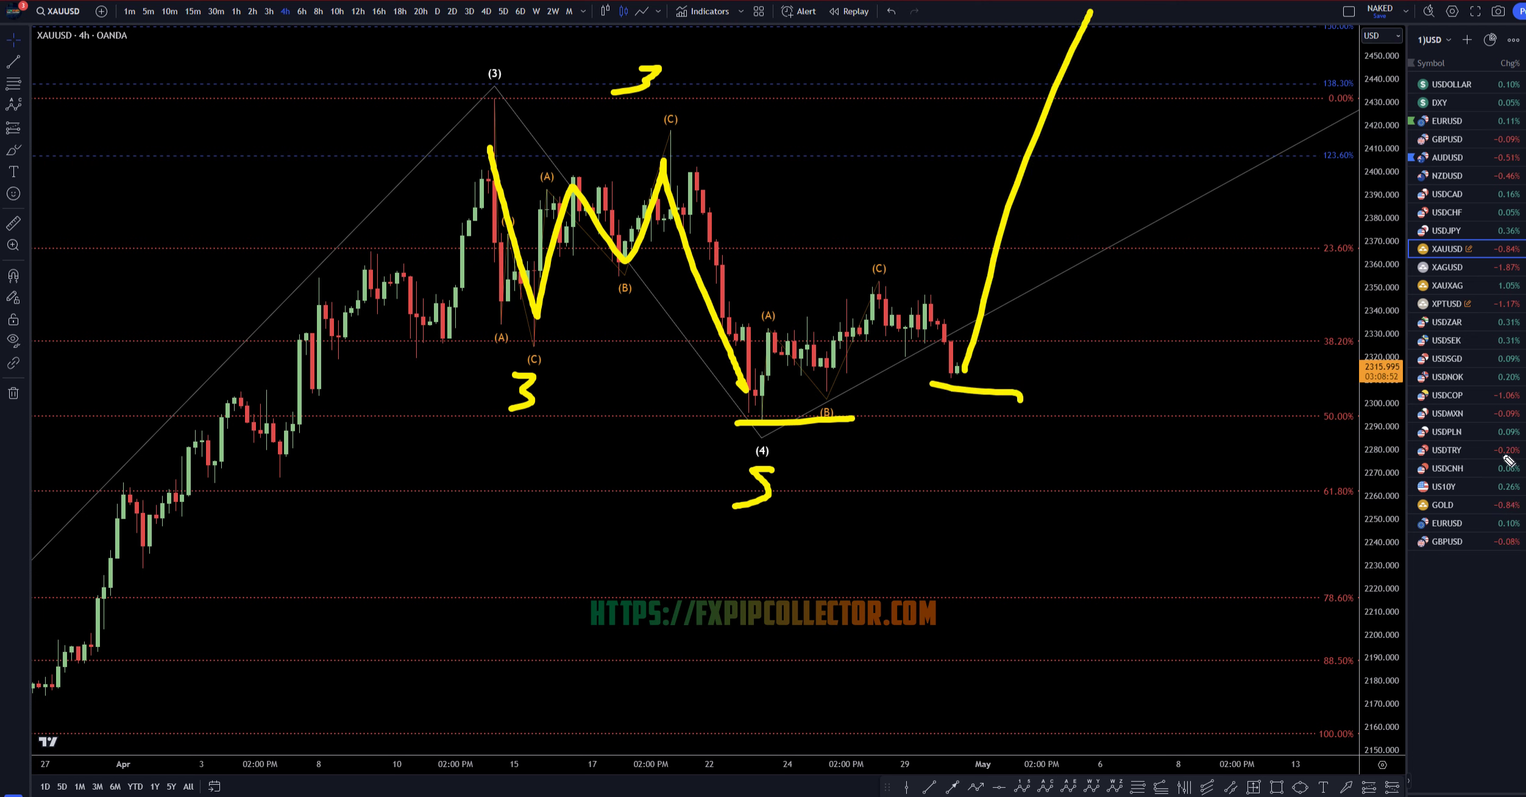
pyautogui.moveTo(876, 471)
pyautogui.mouseDown()
pyautogui.moveTo(903, 504)
pyautogui.moveTo(907, 573)
pyautogui.mouseUp()
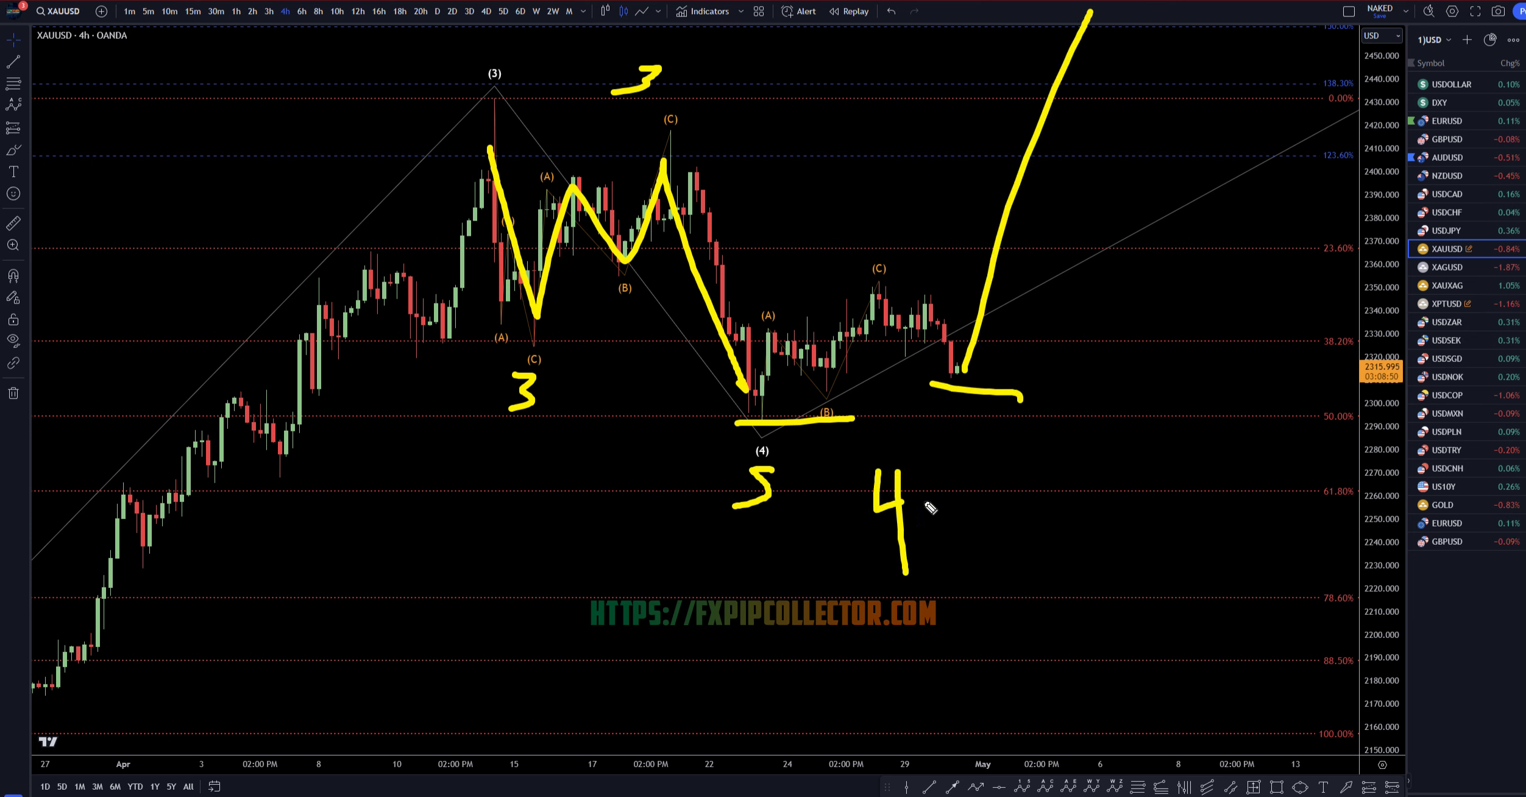
pyautogui.moveTo(1237, 52)
pyautogui.mouseDown()
pyautogui.moveTo(1219, 72)
pyautogui.moveTo(1127, 77)
pyautogui.mouseUp()
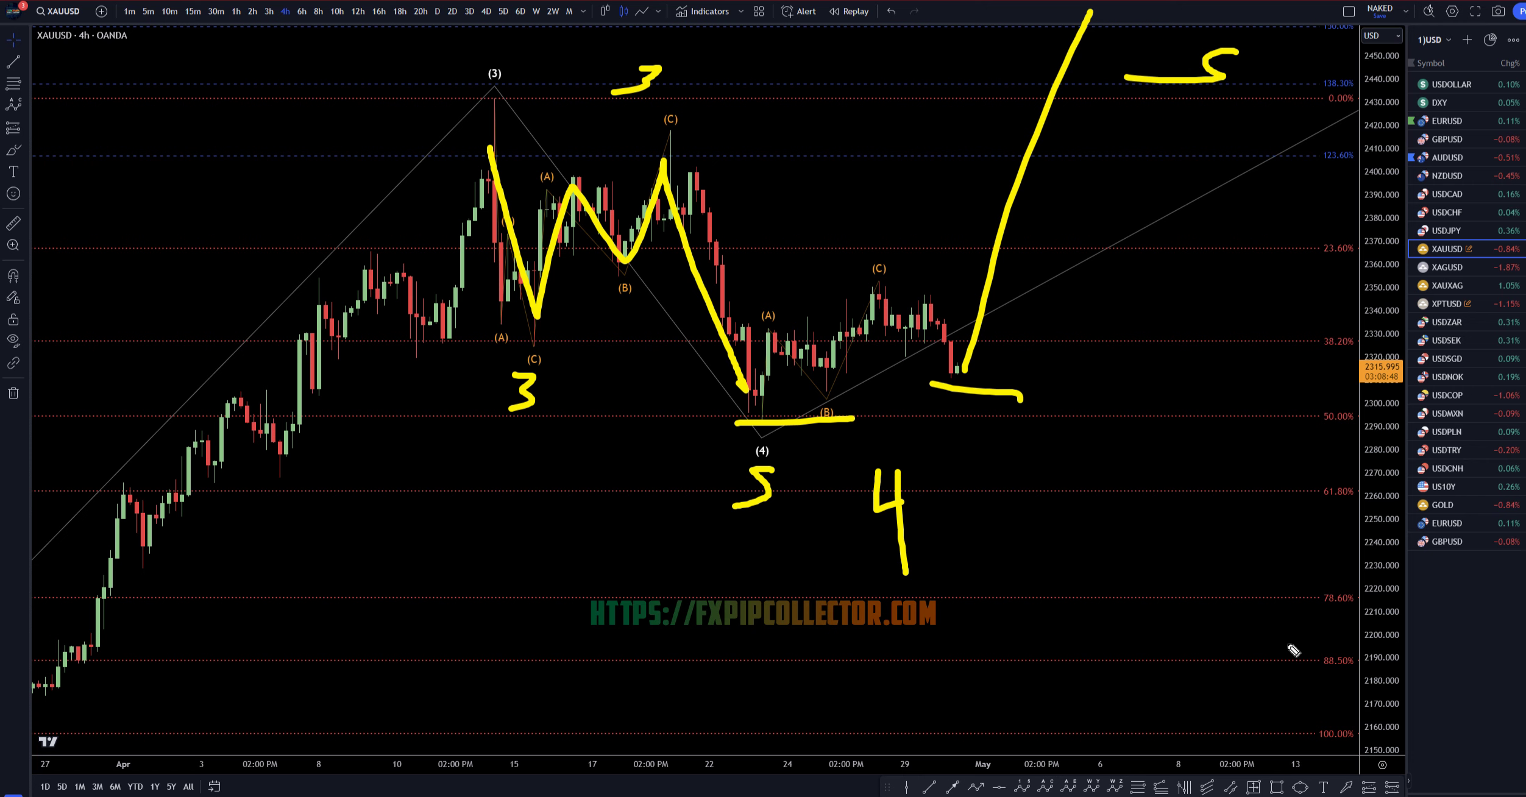
pyautogui.press('Escape')
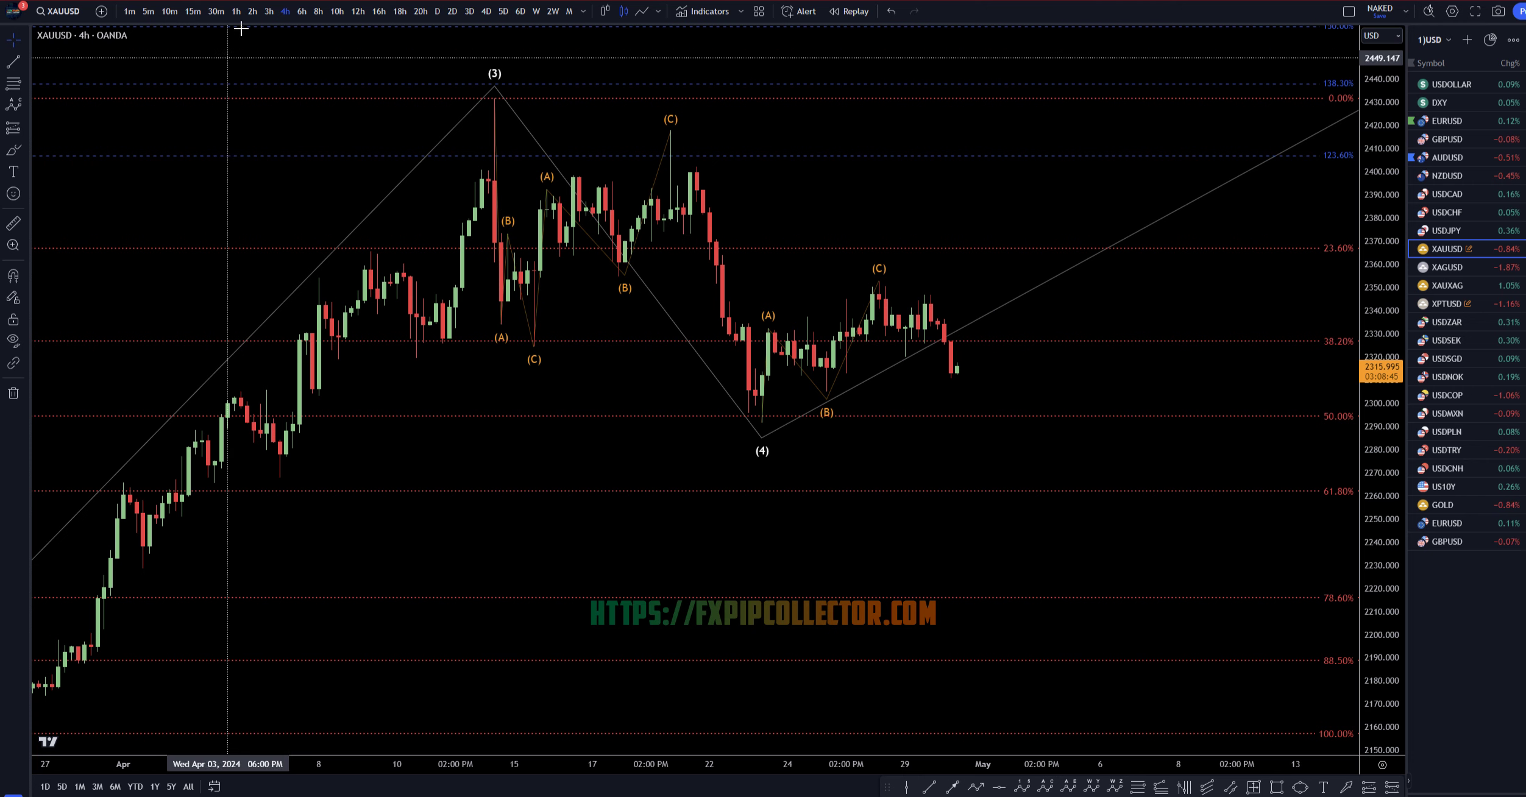
pyautogui.click(236, 11)
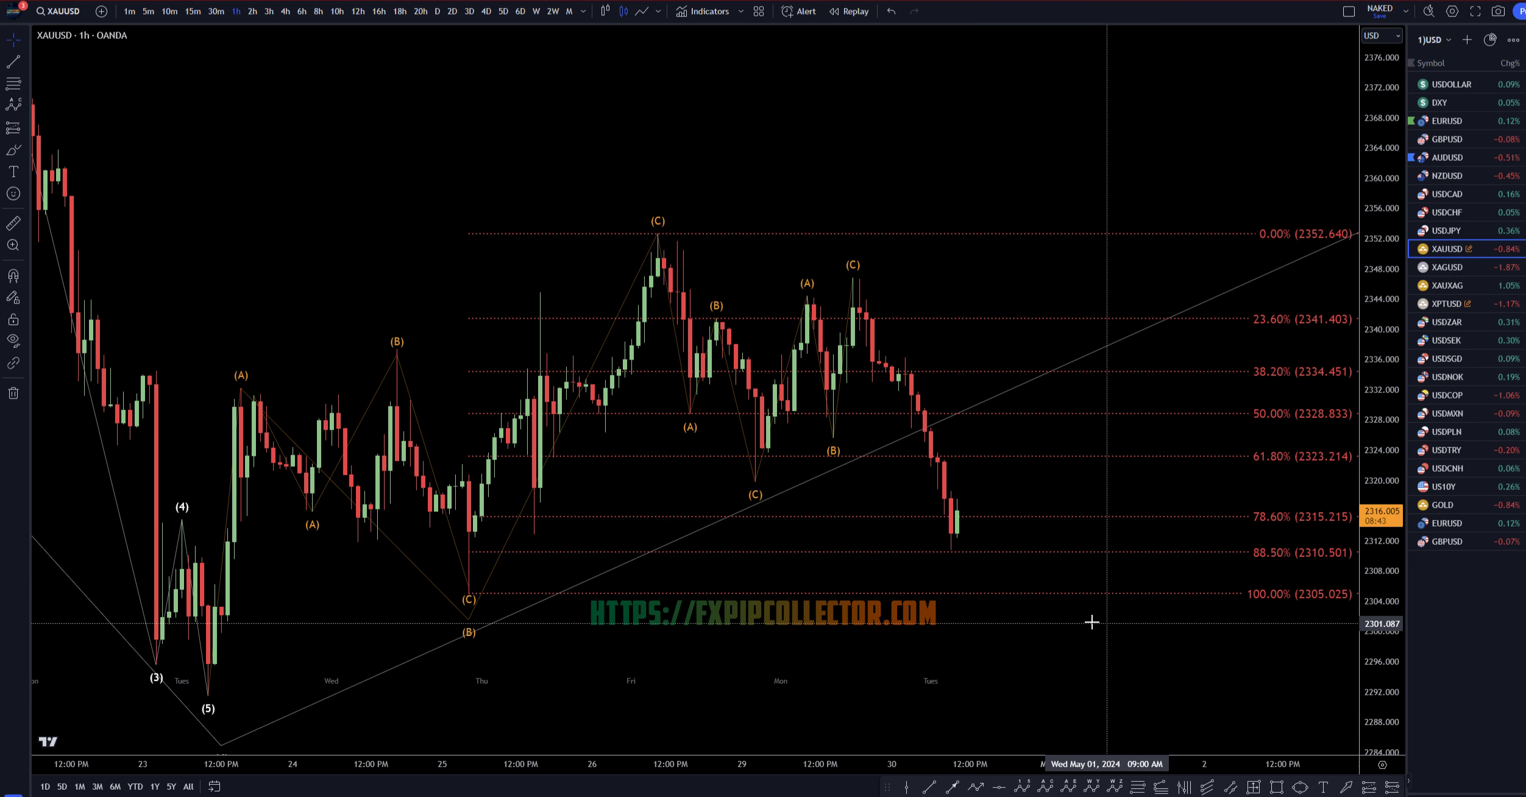
# On the hourly chart, draw a down arrow and trace the decline from the (C) peak to support
pyautogui.moveTo(1090, 623); pyautogui.dragTo(1078, 624)
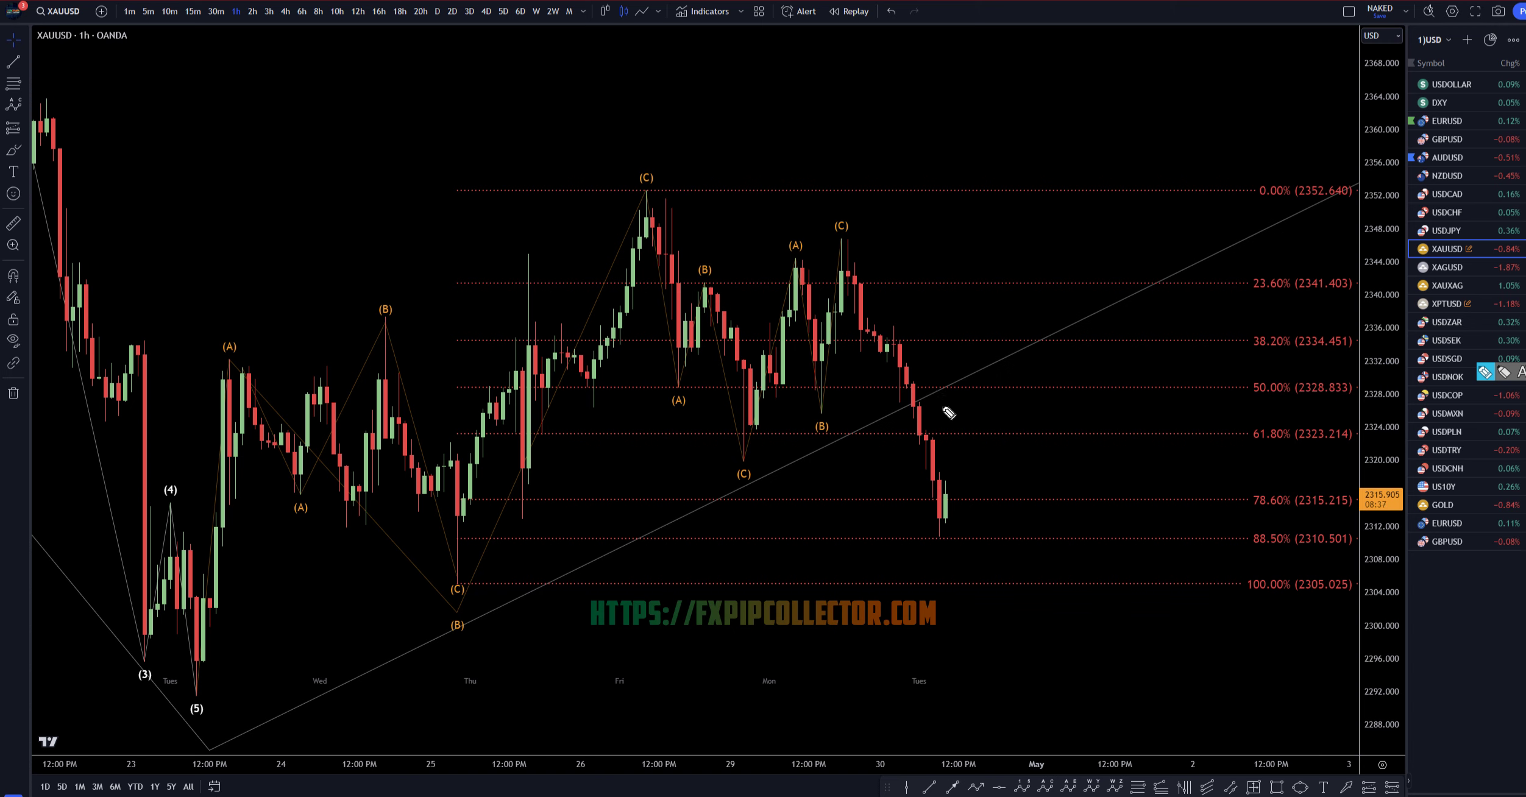
pyautogui.moveTo(661, 153)
pyautogui.mouseDown()
pyautogui.moveTo(667, 213)
pyautogui.moveTo(603, 166)
pyautogui.mouseUp()
pyautogui.moveTo(945, 524)
pyautogui.mouseDown()
pyautogui.moveTo(975, 496)
pyautogui.moveTo(1079, 735)
pyautogui.mouseUp()
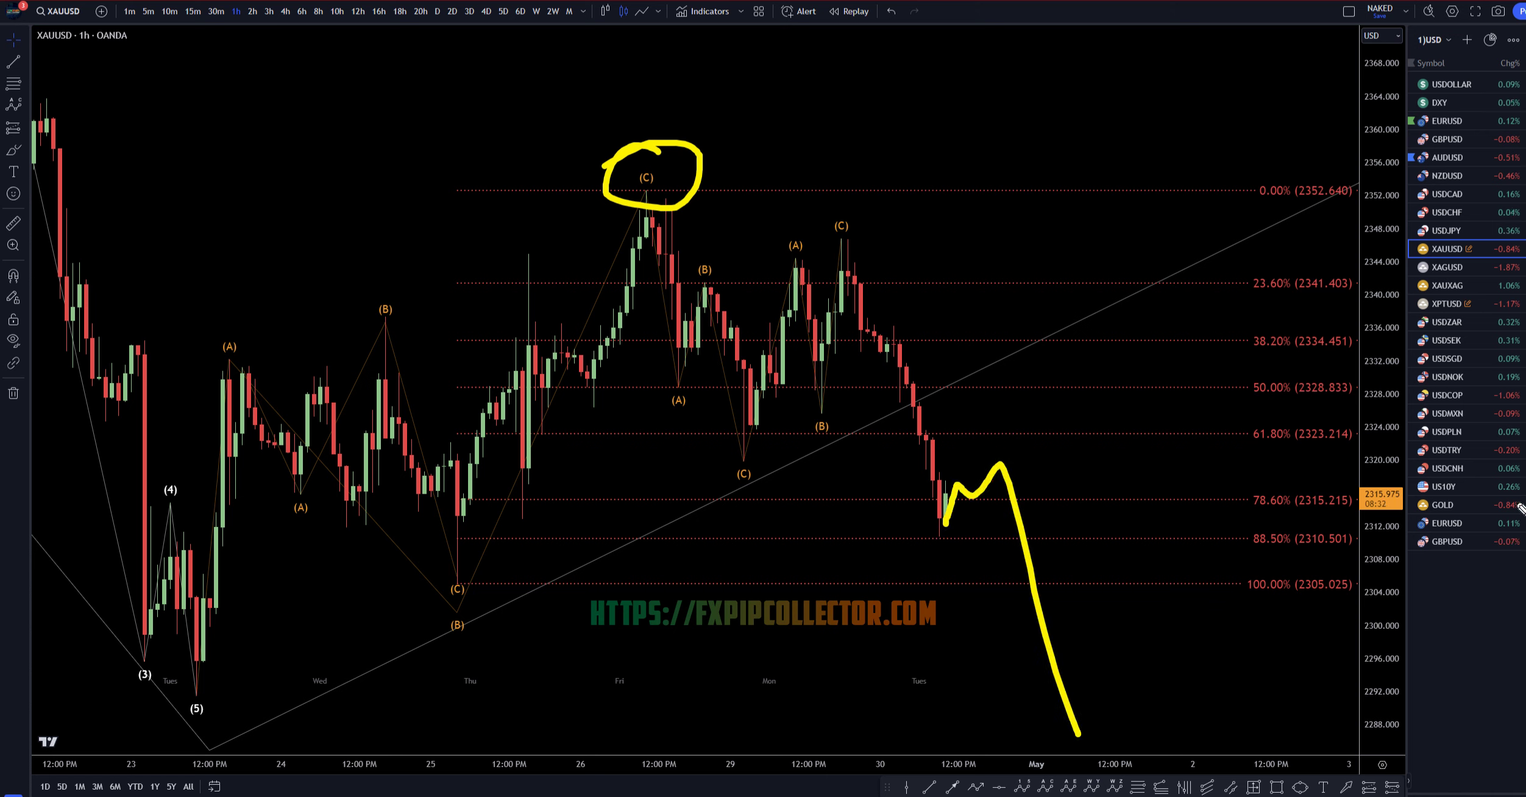
pyautogui.hotkey('ctrl', 'z')
pyautogui.hotkey('ctrl', 'z')
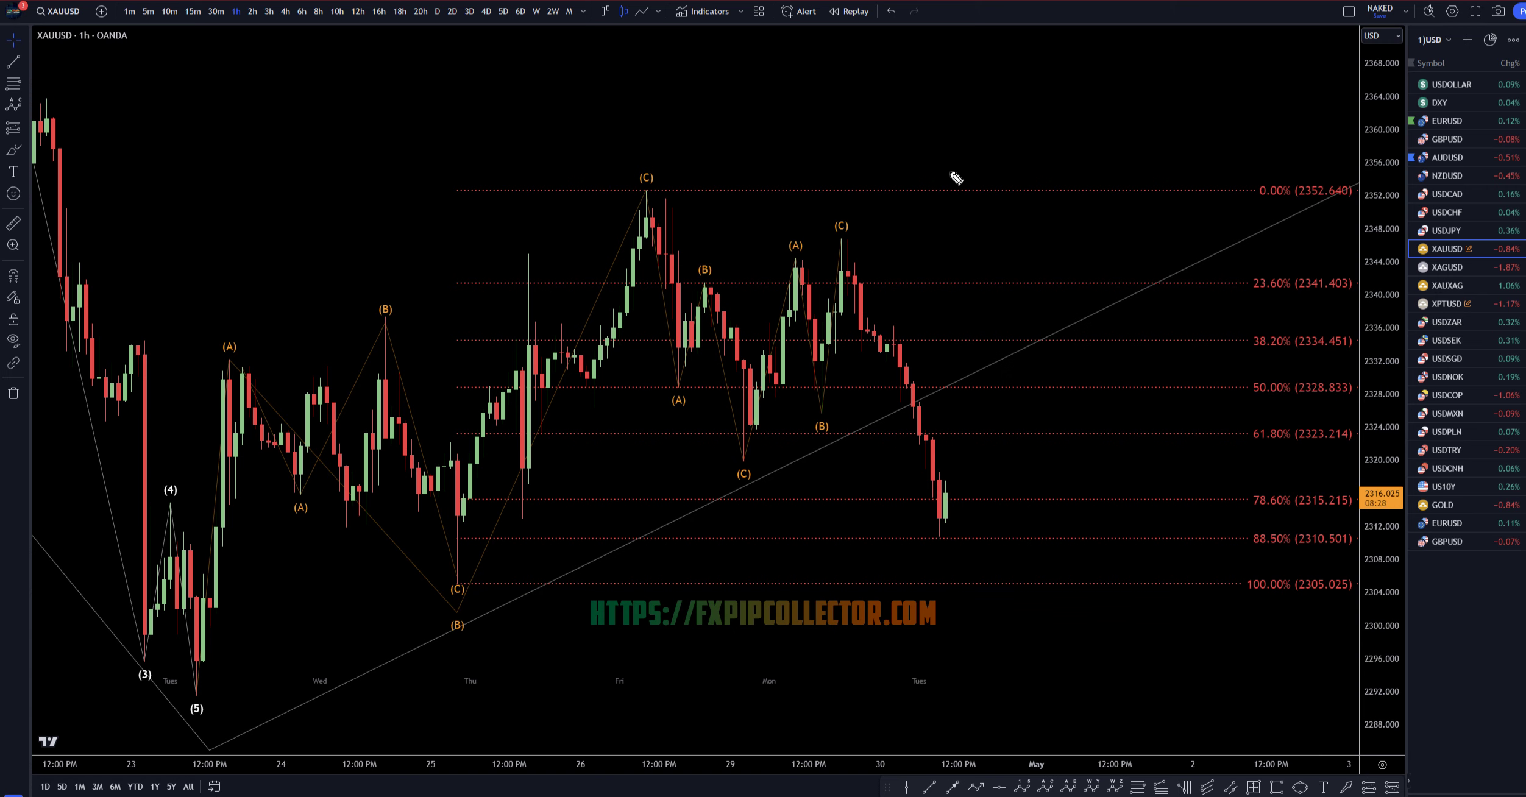
pyautogui.moveTo(994, 141)
pyautogui.mouseDown()
pyautogui.moveTo(1022, 211)
pyautogui.moveTo(1053, 177)
pyautogui.mouseUp()
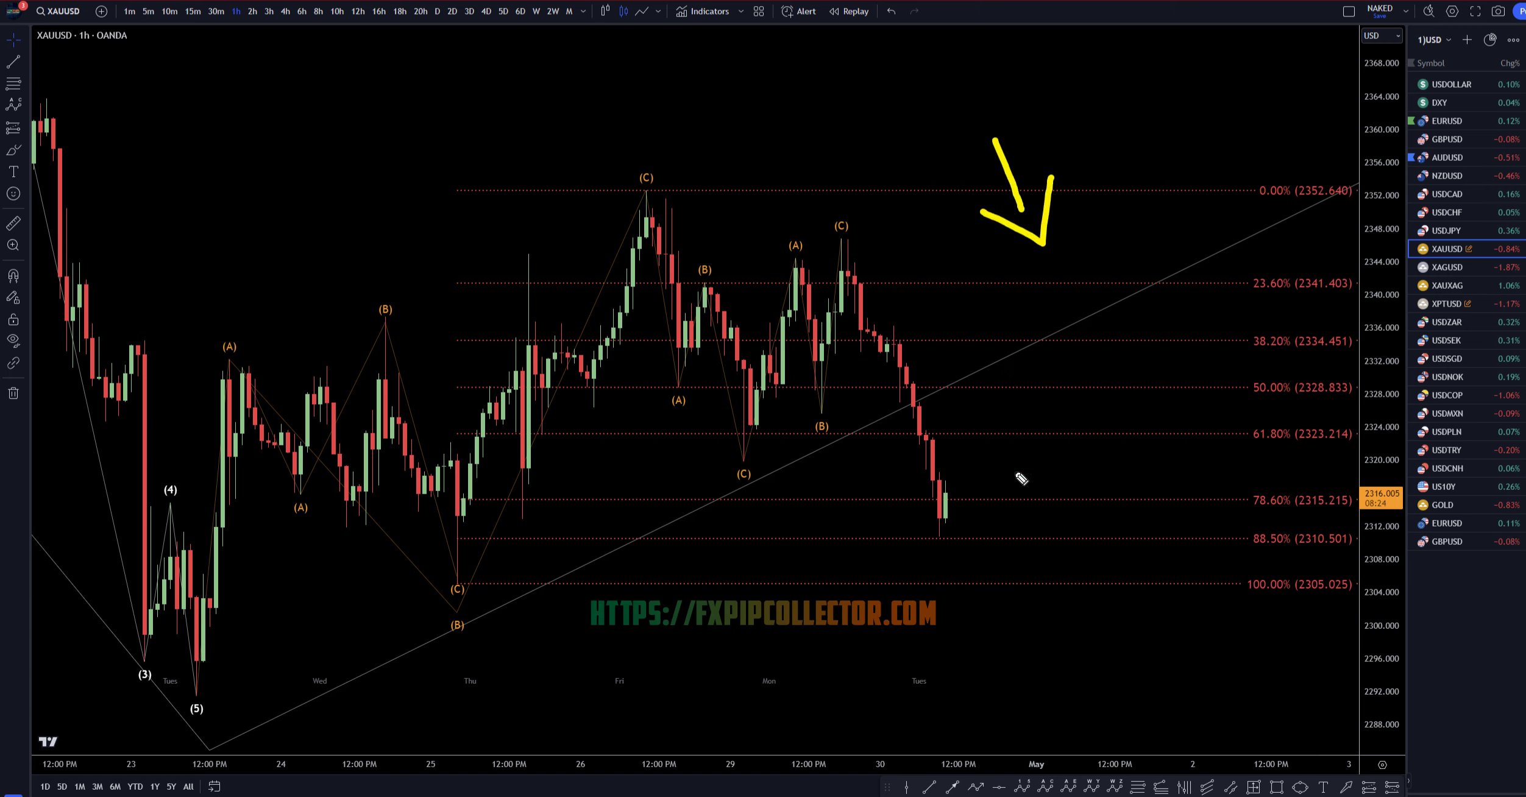
pyautogui.moveTo(852, 263)
pyautogui.mouseDown()
pyautogui.moveTo(883, 354)
pyautogui.moveTo(903, 366)
pyautogui.moveTo(936, 530)
pyautogui.moveTo(973, 479)
pyautogui.moveTo(982, 542)
pyautogui.moveTo(1004, 431)
pyautogui.mouseUp()
pyautogui.moveTo(919, 481); pyautogui.dragTo(1061, 468)
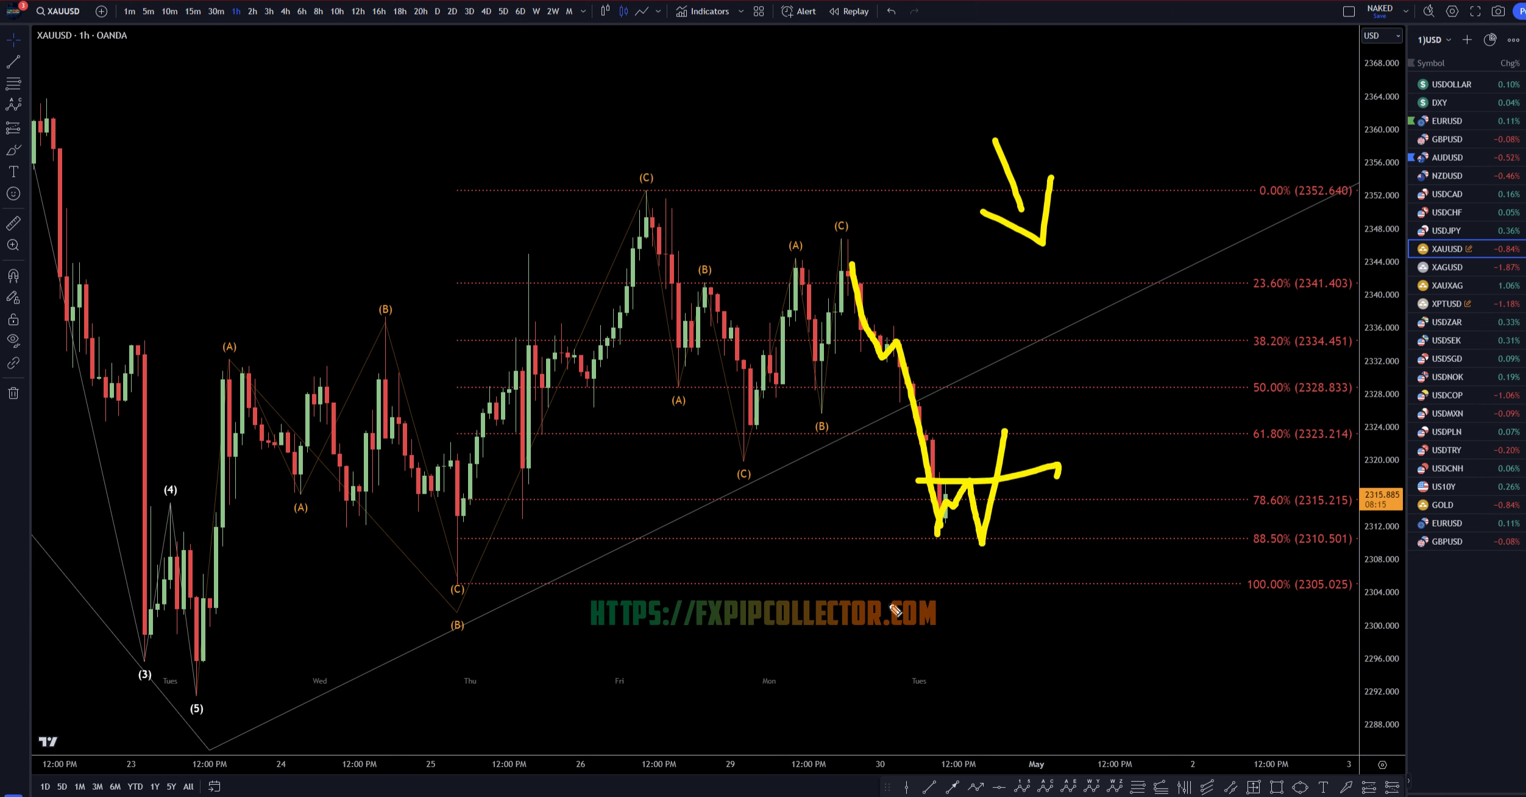
# Label the zigzag 3-3-5, bracket the 78.6%–88.5% zone, and sketch a steep projected rally
pyautogui.moveTo(654, 213)
pyautogui.mouseDown()
pyautogui.moveTo(756, 404)
pyautogui.moveTo(795, 288)
pyautogui.moveTo(841, 254)
pyautogui.mouseUp()
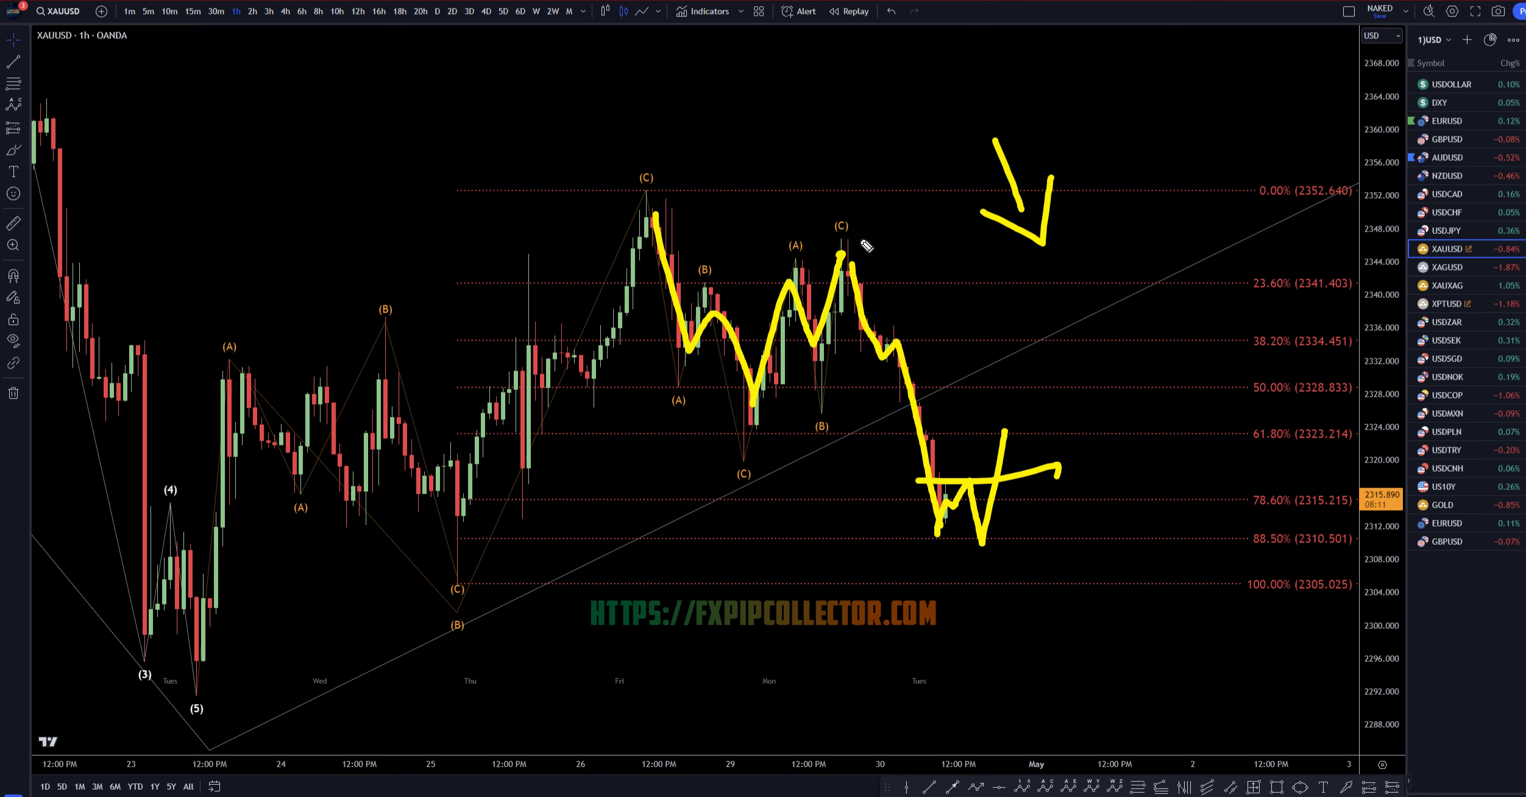
pyautogui.moveTo(705, 501)
pyautogui.mouseDown()
pyautogui.moveTo(735, 513)
pyautogui.moveTo(706, 536)
pyautogui.mouseUp()
pyautogui.moveTo(820, 180)
pyautogui.mouseDown()
pyautogui.moveTo(849, 181)
pyautogui.moveTo(787, 208)
pyautogui.mouseUp()
pyautogui.moveTo(985, 568); pyautogui.dragTo(914, 603)
pyautogui.moveTo(1268, 473); pyautogui.dragTo(1278, 569)
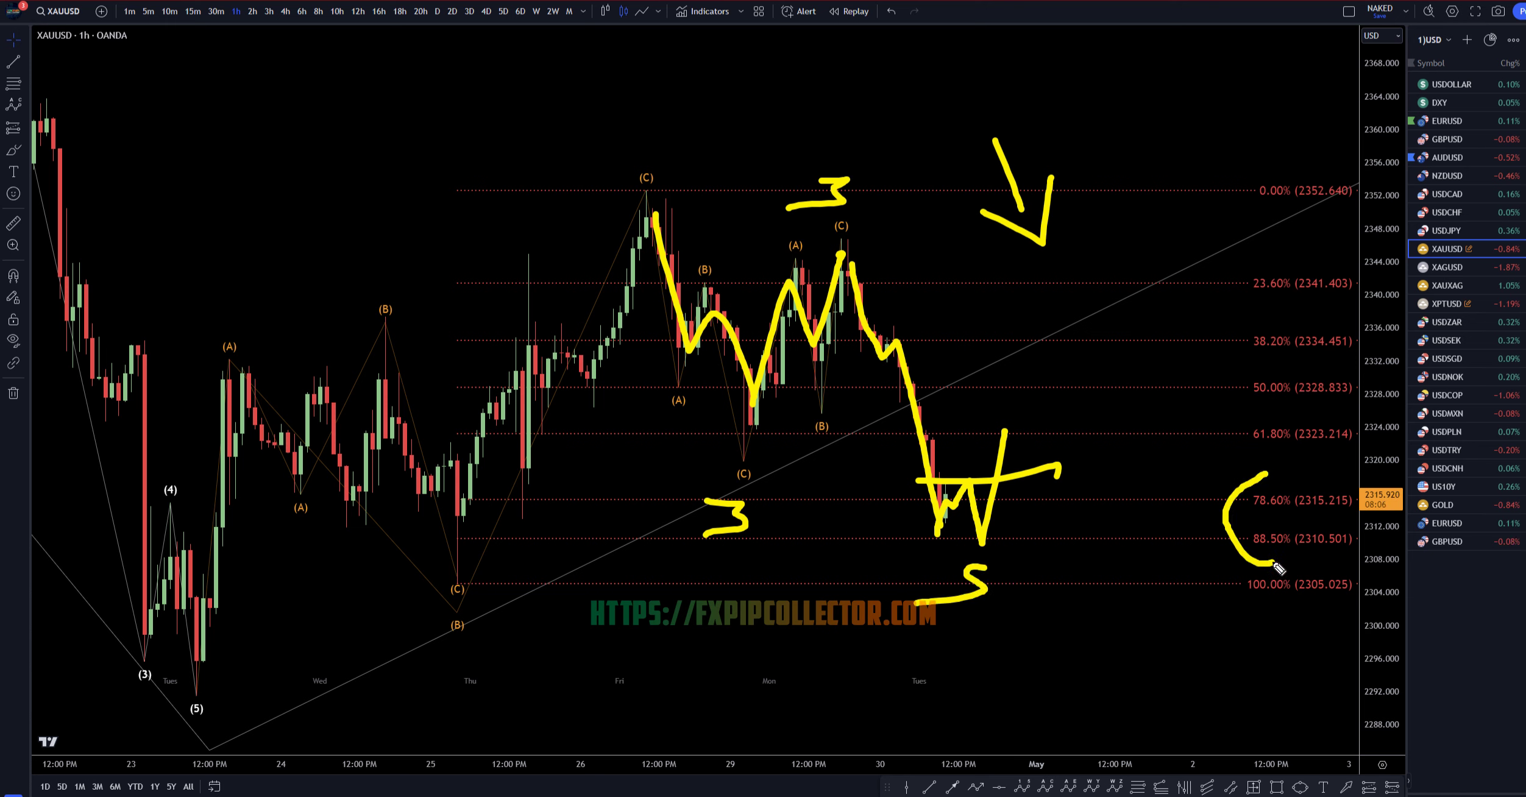
pyautogui.moveTo(970, 397)
pyautogui.mouseDown()
pyautogui.moveTo(963, 460)
pyautogui.moveTo(985, 415)
pyautogui.mouseUp()
pyautogui.moveTo(1001, 436)
pyautogui.mouseDown()
pyautogui.moveTo(1037, 405)
pyautogui.moveTo(1250, 1)
pyautogui.mouseUp()
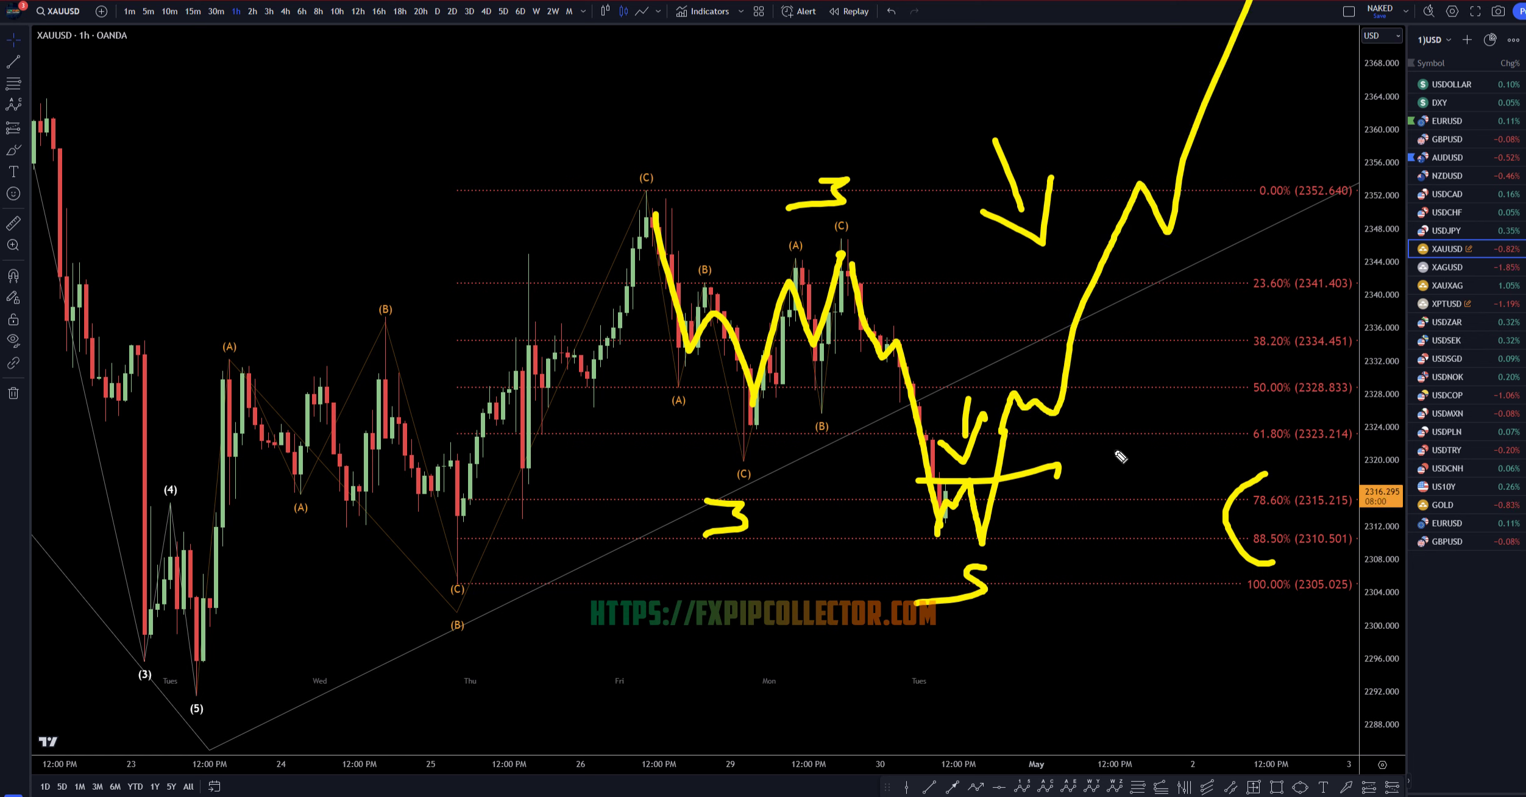